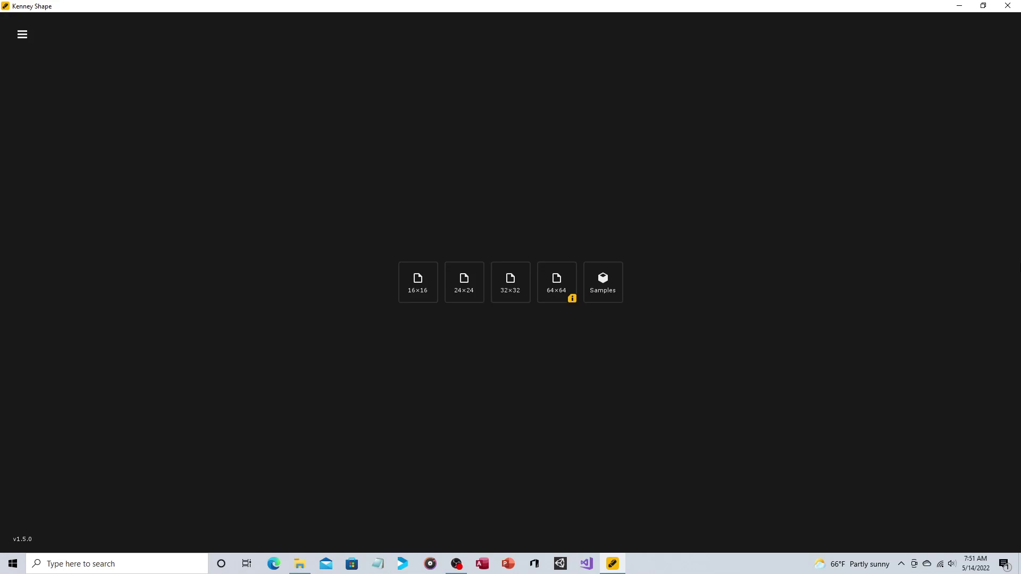
Start a new 32×32 drawing with the Pencil tool and vertical mirroring enabled.
{"action": "left_click", "coordinate": [517, 273]}
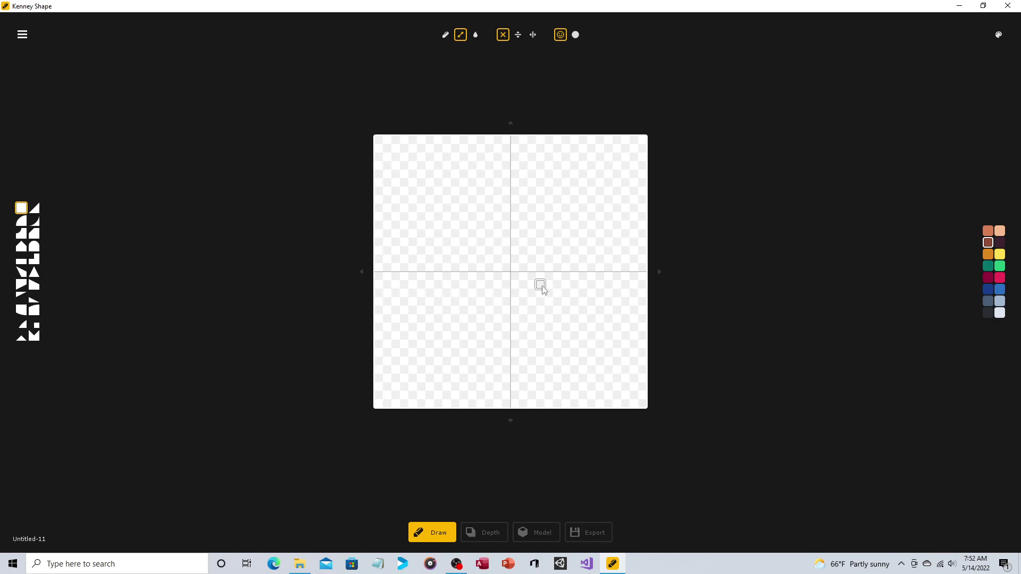
{"action": "left_click", "coordinate": [445, 35]}
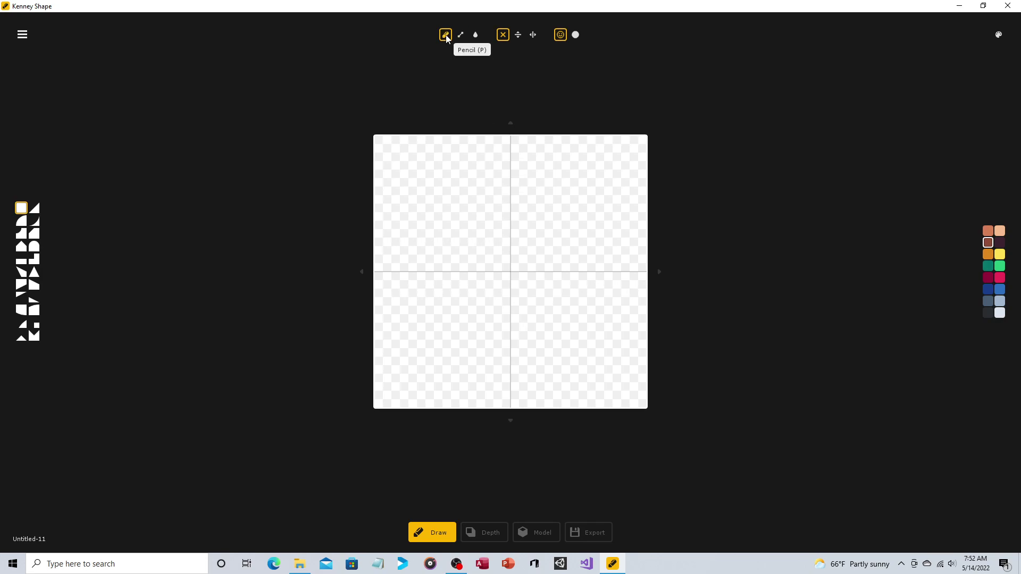
{"action": "left_click", "coordinate": [534, 35]}
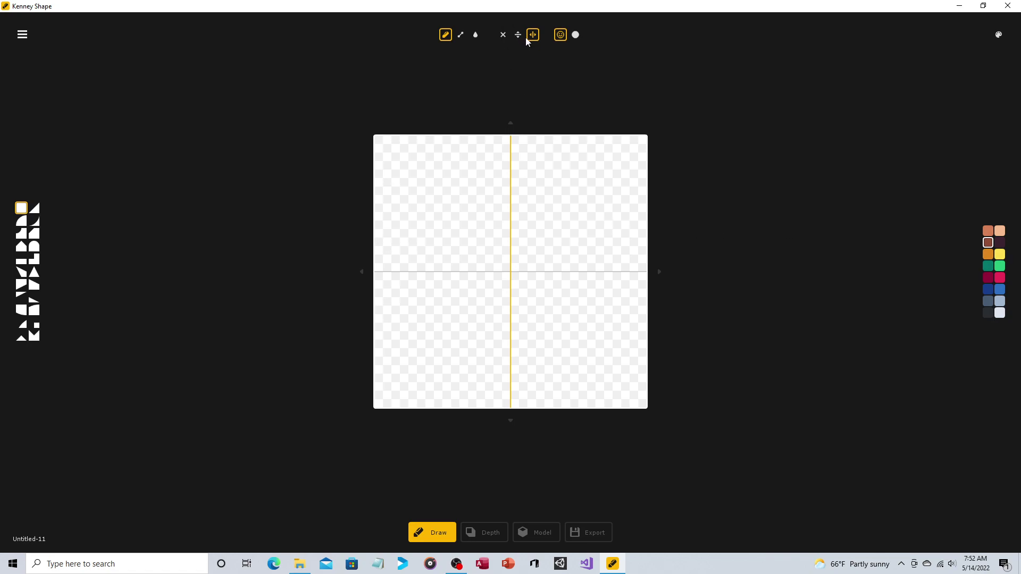
Draw a mirrored brown diagonal peak down from the top centre, erasing one stray square.
{"action": "left_click", "coordinate": [506, 140]}
{"action": "left_click", "coordinate": [498, 147]}
{"action": "left_click", "coordinate": [488, 157]}
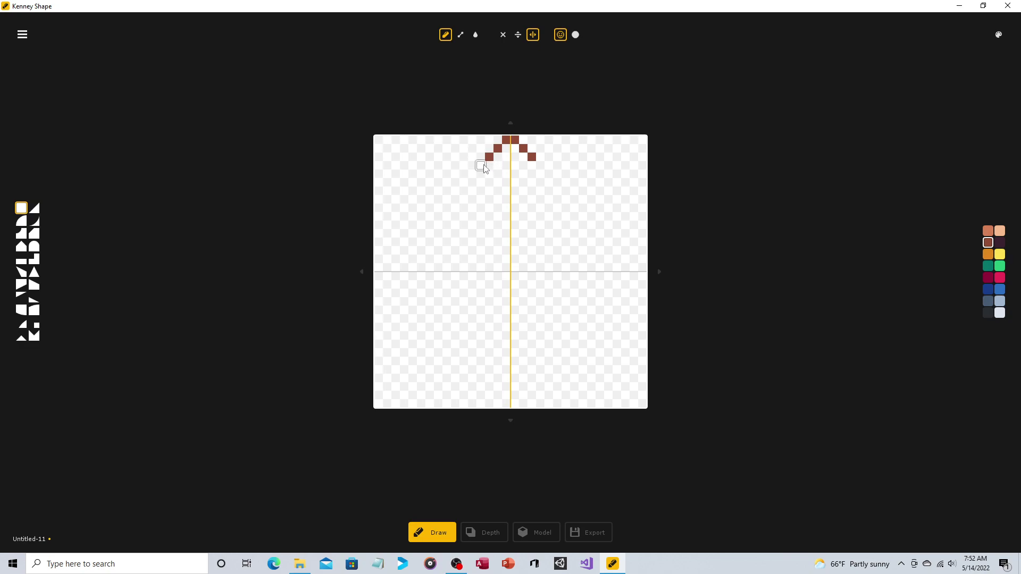
{"action": "left_click", "coordinate": [480, 166]}
{"action": "left_click", "coordinate": [471, 173]}
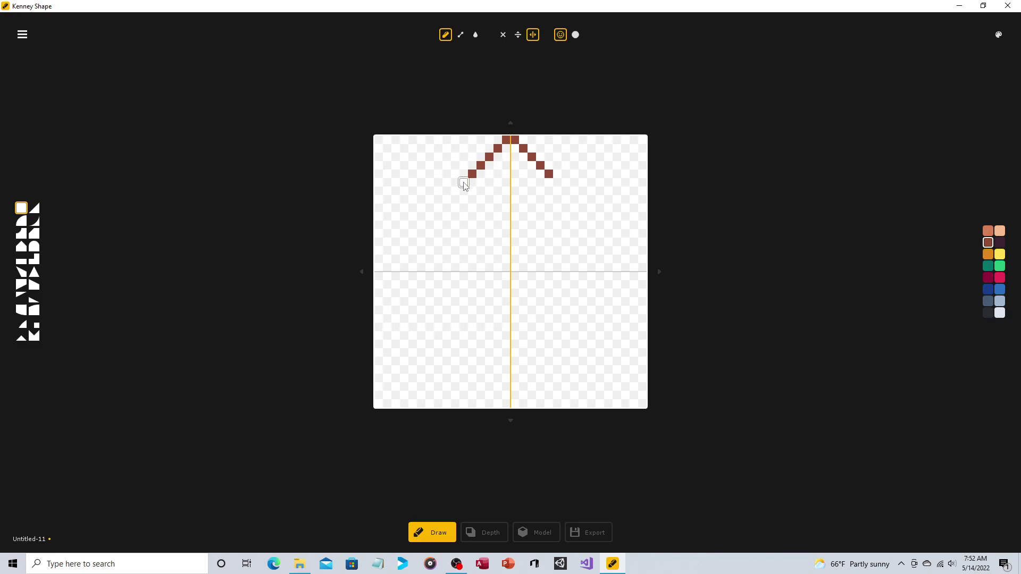
{"action": "left_click", "coordinate": [463, 182]}
{"action": "left_click", "coordinate": [455, 192]}
{"action": "left_click", "coordinate": [446, 200]}
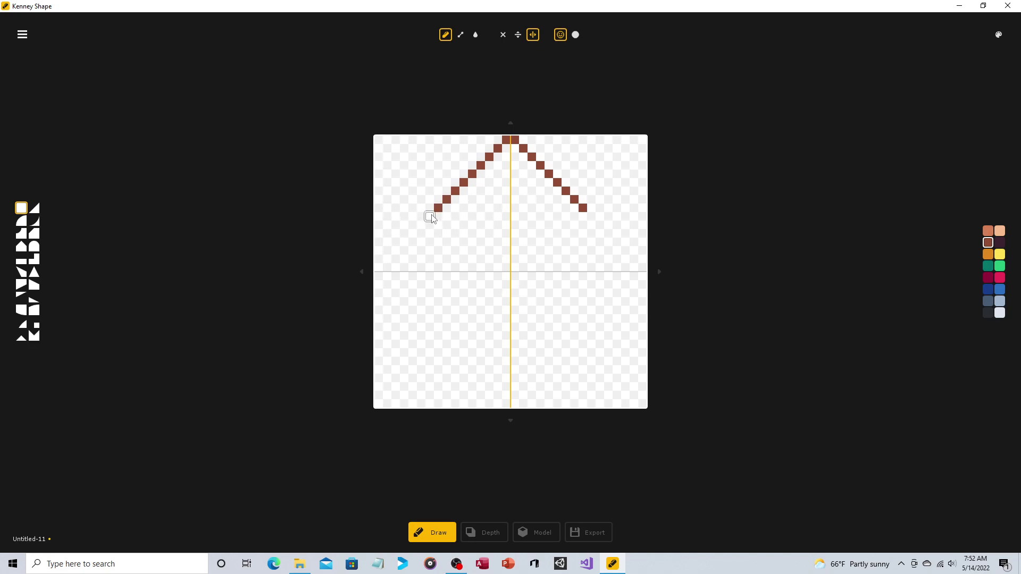
{"action": "left_click", "coordinate": [429, 216]}
{"action": "left_click", "coordinate": [463, 224]}
{"action": "right_click", "coordinate": [463, 225]}
Close the outline with straight side walls and a bottom edge, then fill it solid brown.
{"action": "left_click", "coordinate": [460, 34]}
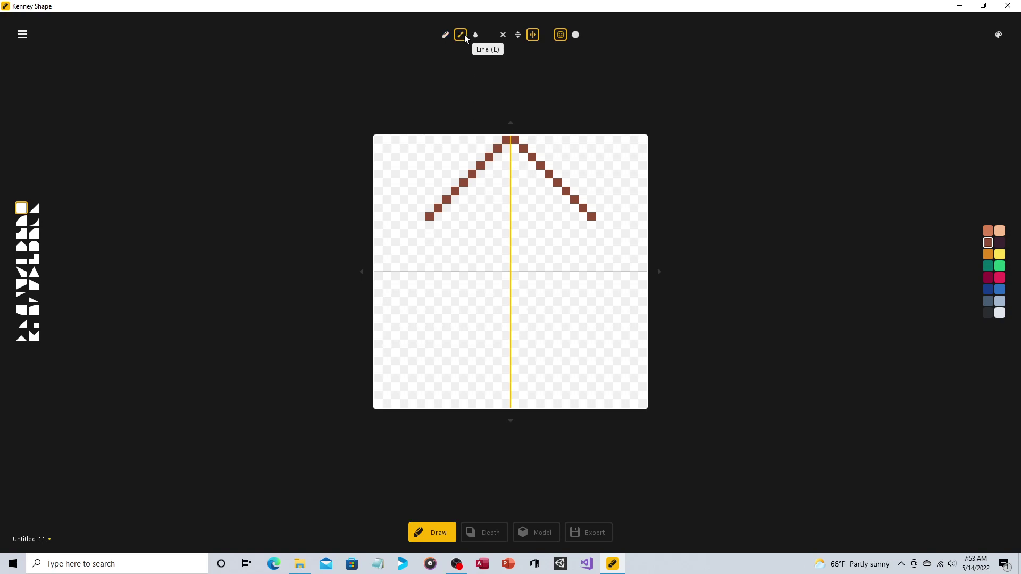
{"action": "left_click_drag", "start_coordinate": [429, 220], "coordinate": [427, 406]}
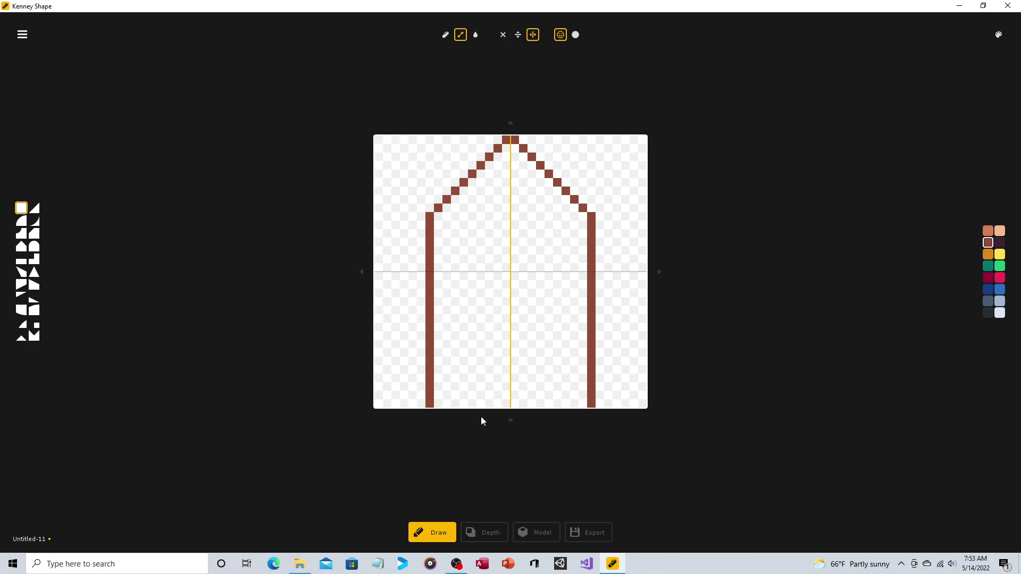
{"action": "left_click_drag", "start_coordinate": [444, 412], "coordinate": [536, 417]}
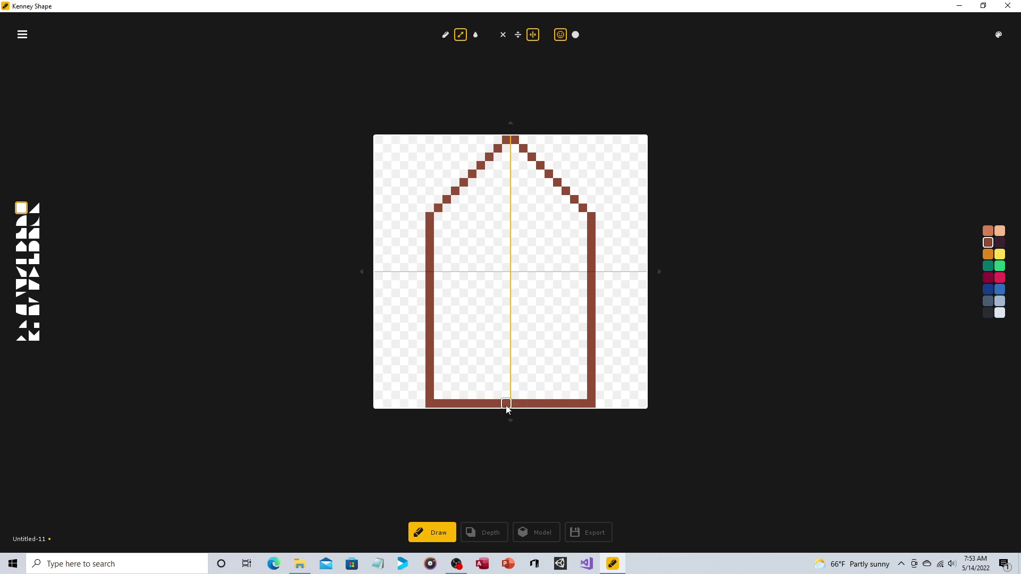
{"action": "left_click", "coordinate": [476, 37]}
{"action": "left_click", "coordinate": [506, 283]}
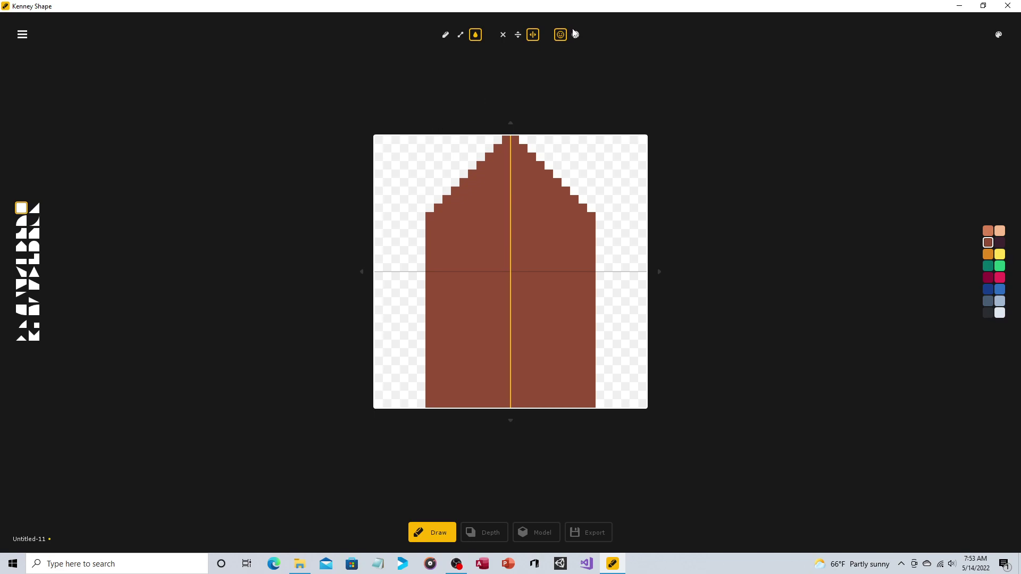
Enter depth editing, toggle the depth style buttons, and select depth 1.
{"action": "left_click", "coordinate": [488, 531]}
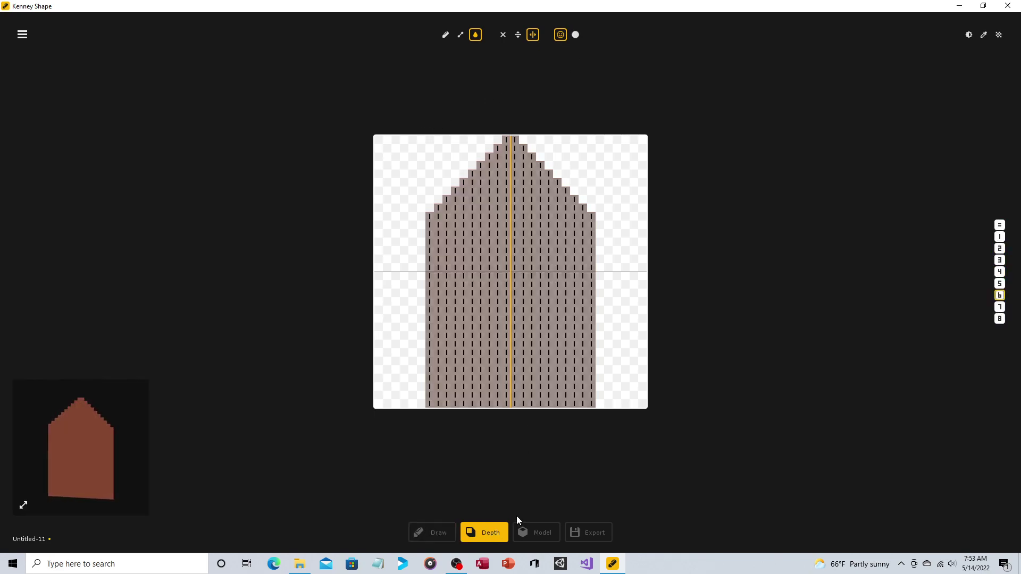
{"action": "left_click", "coordinate": [575, 35]}
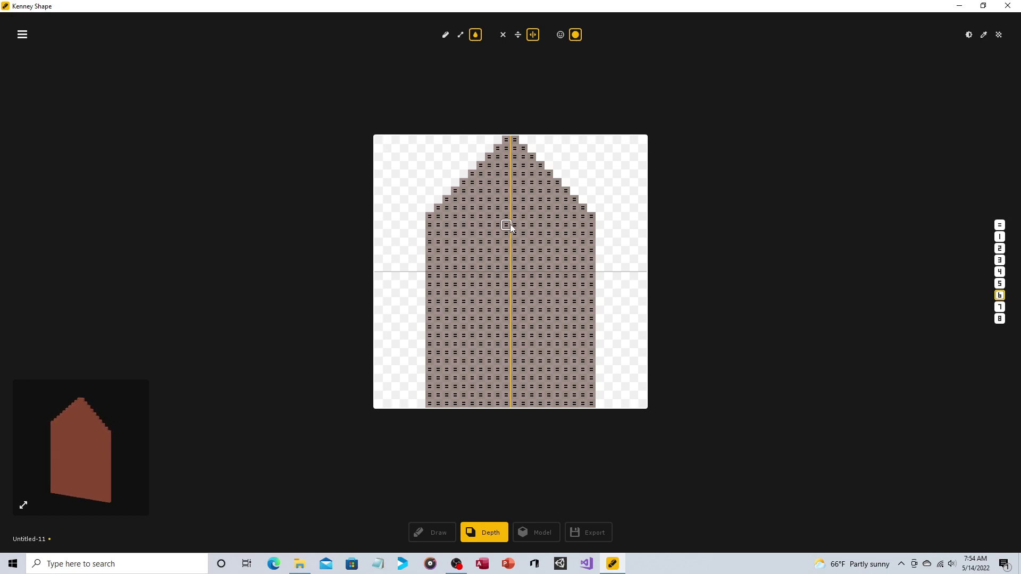
{"action": "left_click", "coordinate": [560, 34]}
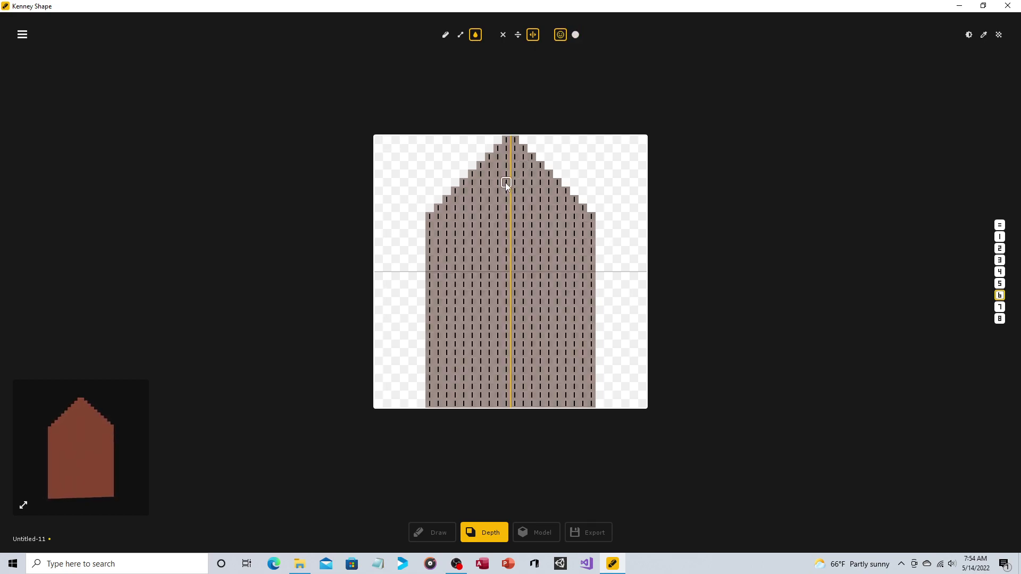
{"action": "left_click", "coordinate": [575, 35]}
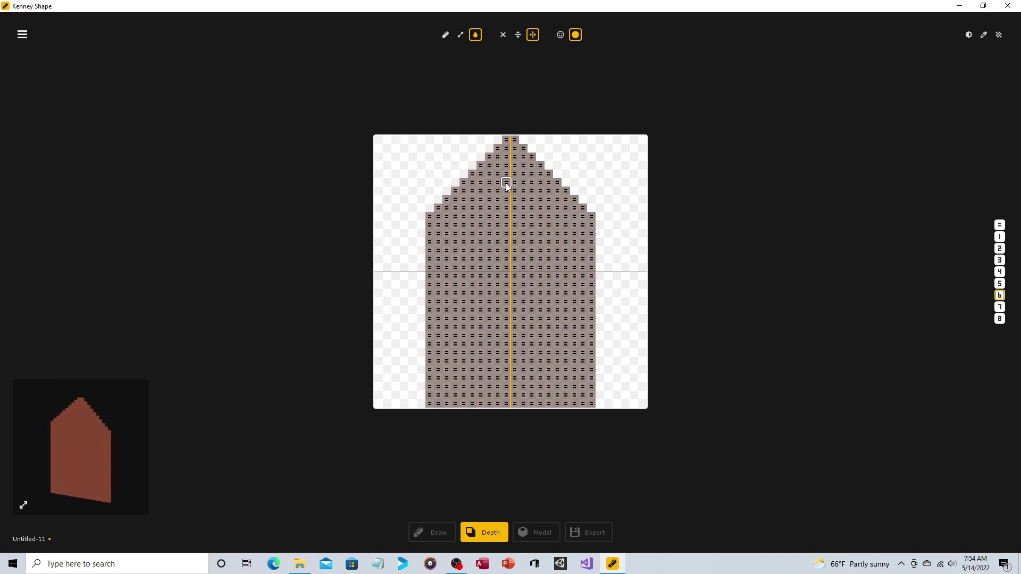
{"action": "left_click", "coordinate": [1000, 236]}
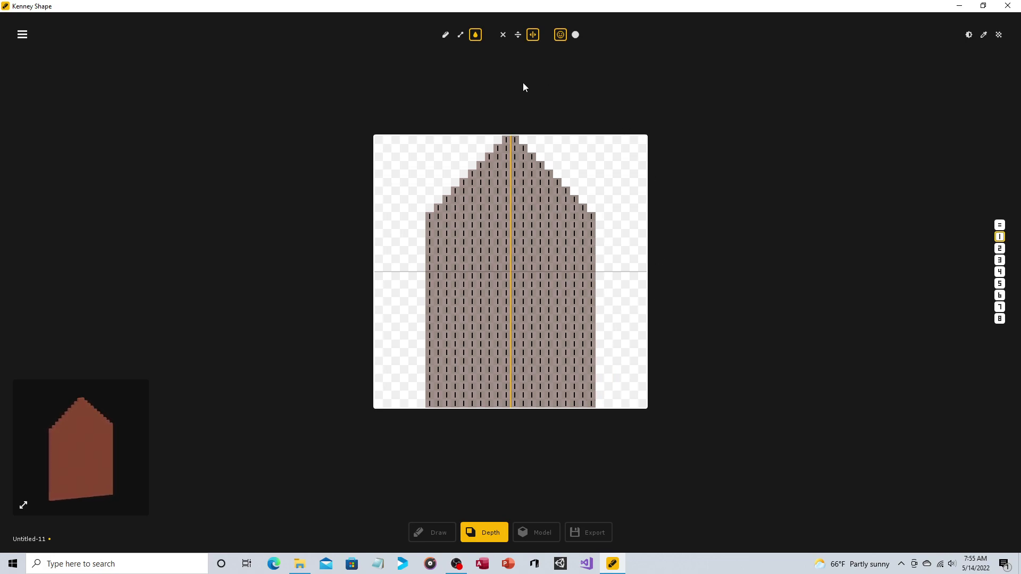
Paint depth 8 along the peak, side walls and bottom edge to form a raised rim.
{"action": "left_click", "coordinate": [445, 34]}
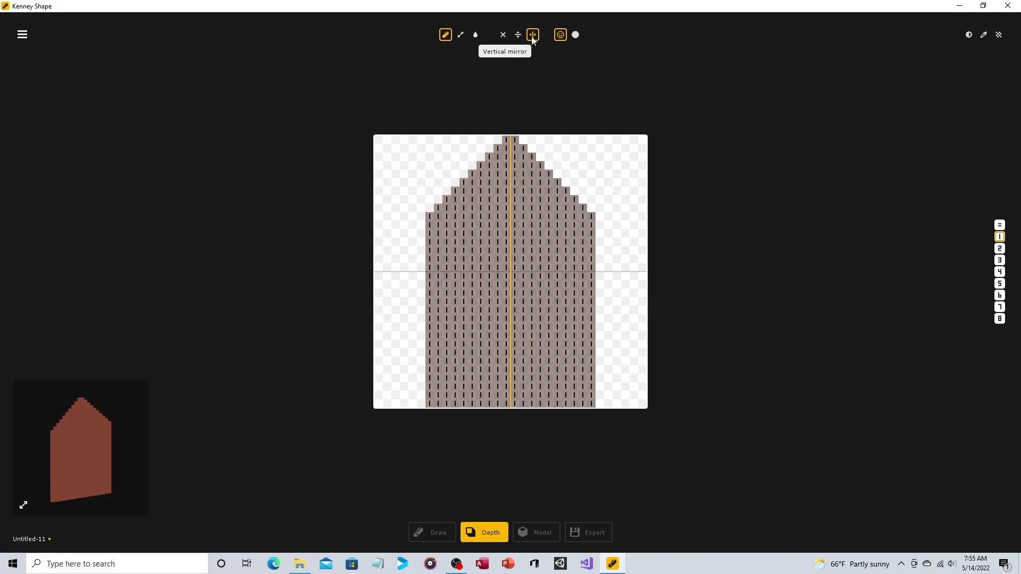
{"action": "key", "text": "8"}
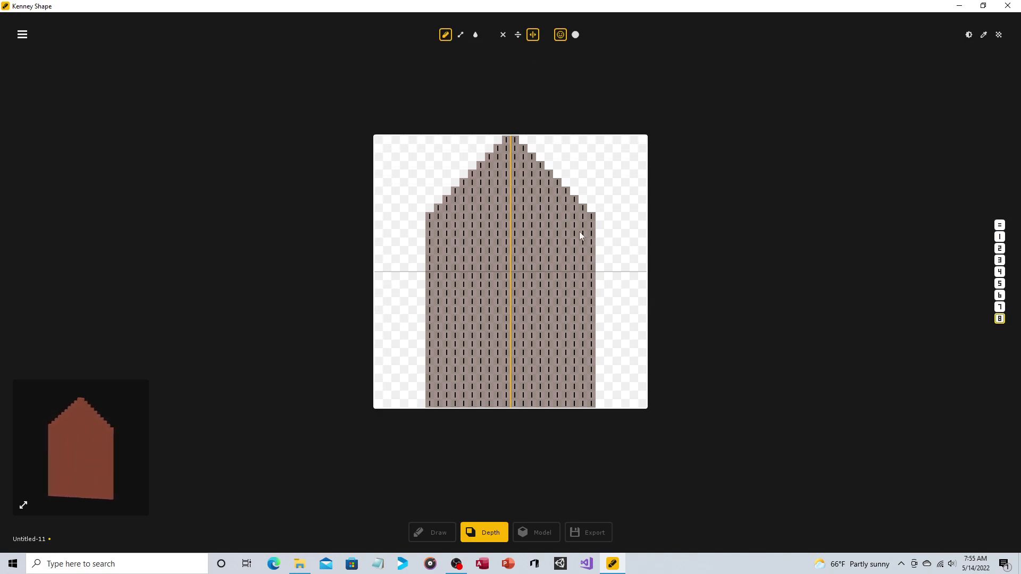
{"action": "left_click", "coordinate": [506, 141]}
{"action": "left_click", "coordinate": [488, 156]}
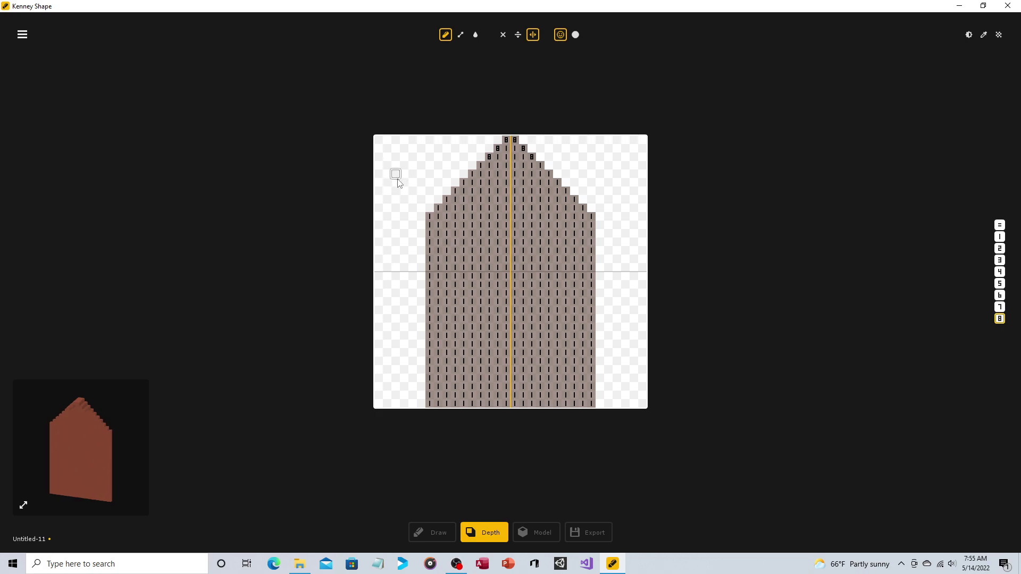
{"action": "left_click_drag", "start_coordinate": [481, 165], "coordinate": [438, 209]}
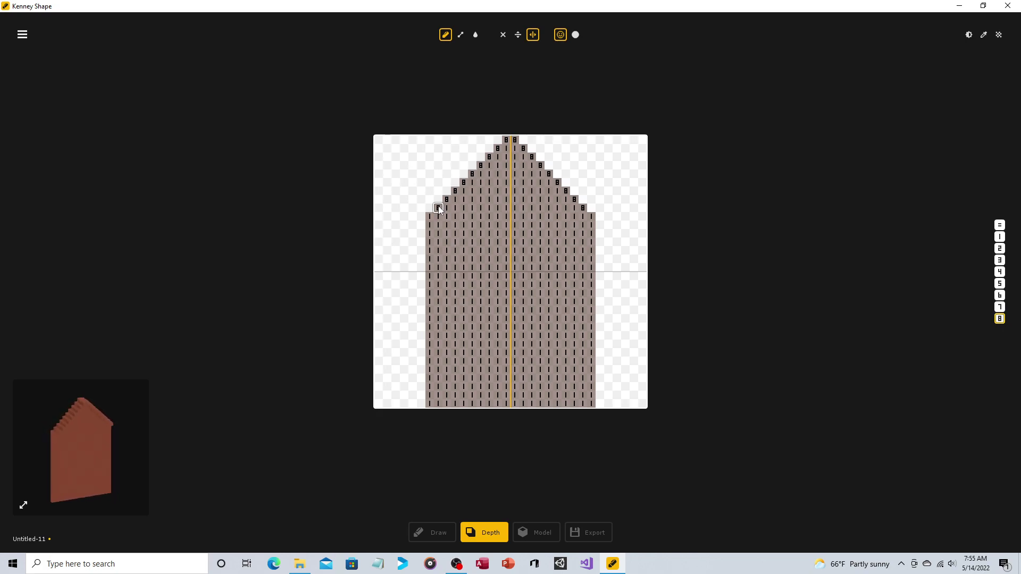
{"action": "left_click", "coordinate": [462, 36]}
{"action": "mouse_move", "coordinate": [429, 217]}
{"action": "left_mouse_down"}
{"action": "mouse_move", "coordinate": [433, 412]}
{"action": "mouse_move", "coordinate": [505, 410]}
{"action": "left_mouse_up"}
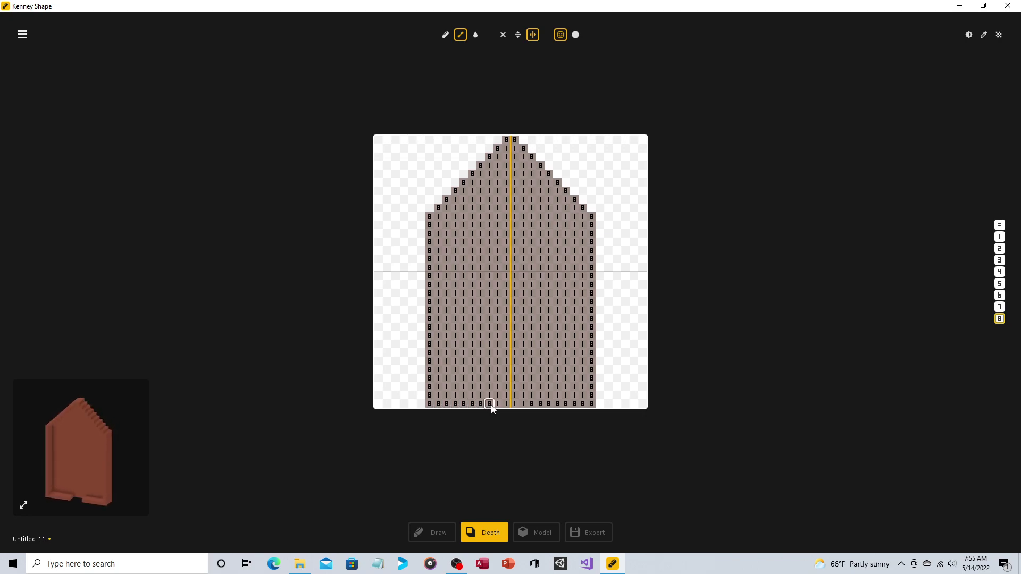
View the 3D model from several sides and raise its thickness from 100% to 200%.
{"action": "left_click", "coordinate": [540, 532]}
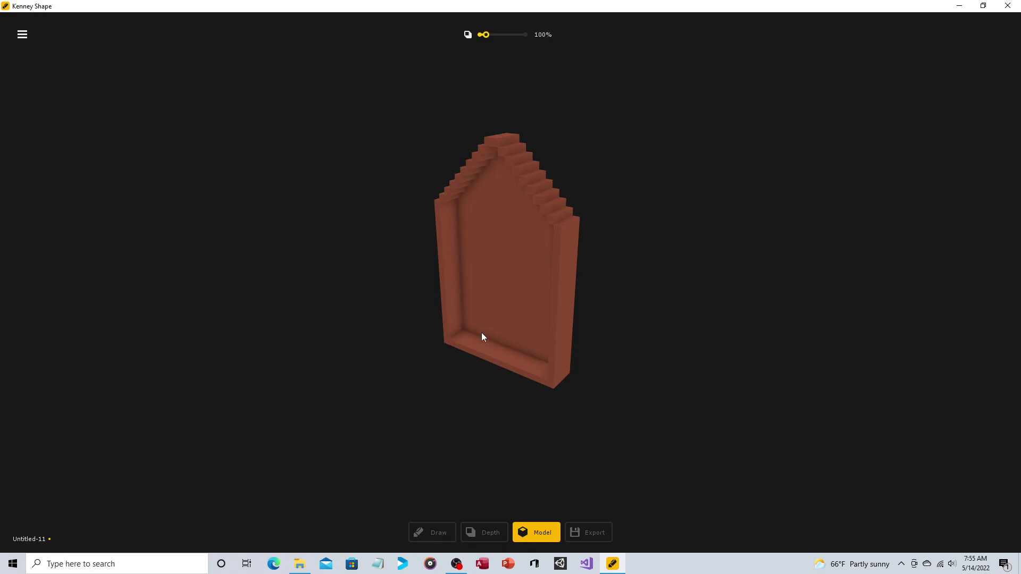
{"action": "mouse_move", "coordinate": [481, 336]}
{"action": "left_mouse_down"}
{"action": "mouse_move", "coordinate": [467, 262]}
{"action": "mouse_move", "coordinate": [442, 260]}
{"action": "left_mouse_up"}
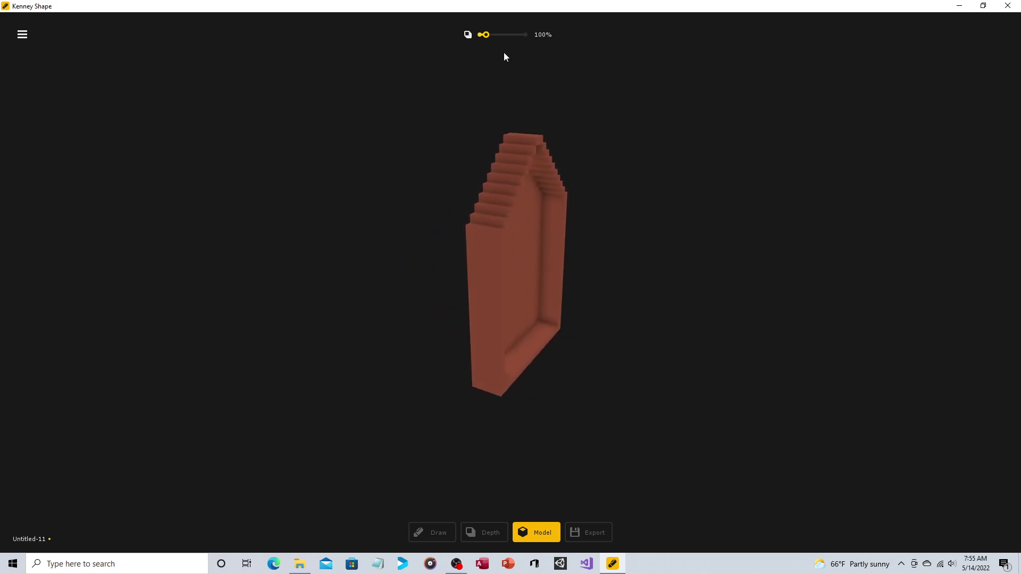
{"action": "left_click_drag", "start_coordinate": [485, 35], "coordinate": [498, 36]}
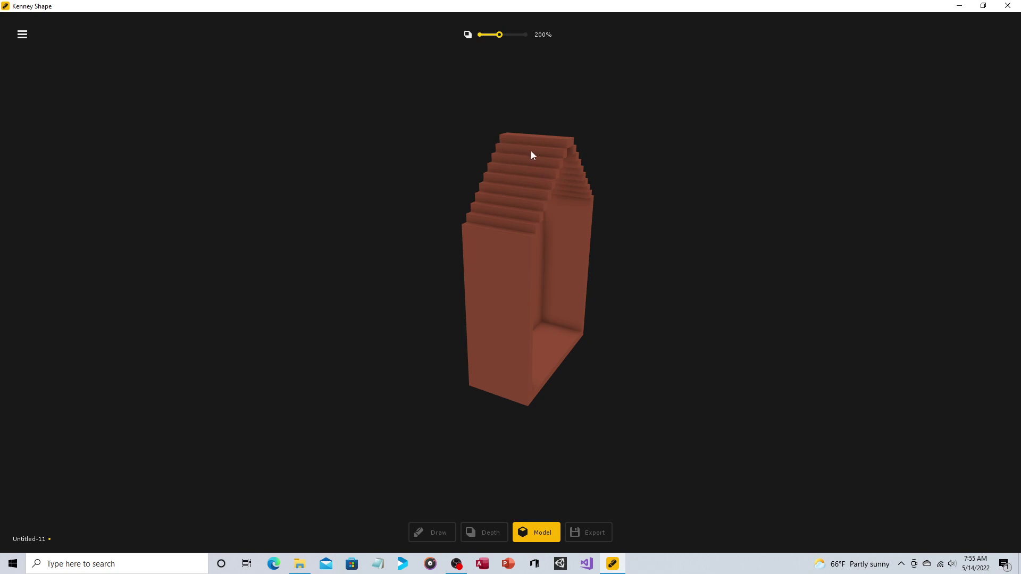
{"action": "left_click_drag", "start_coordinate": [624, 183], "coordinate": [505, 228]}
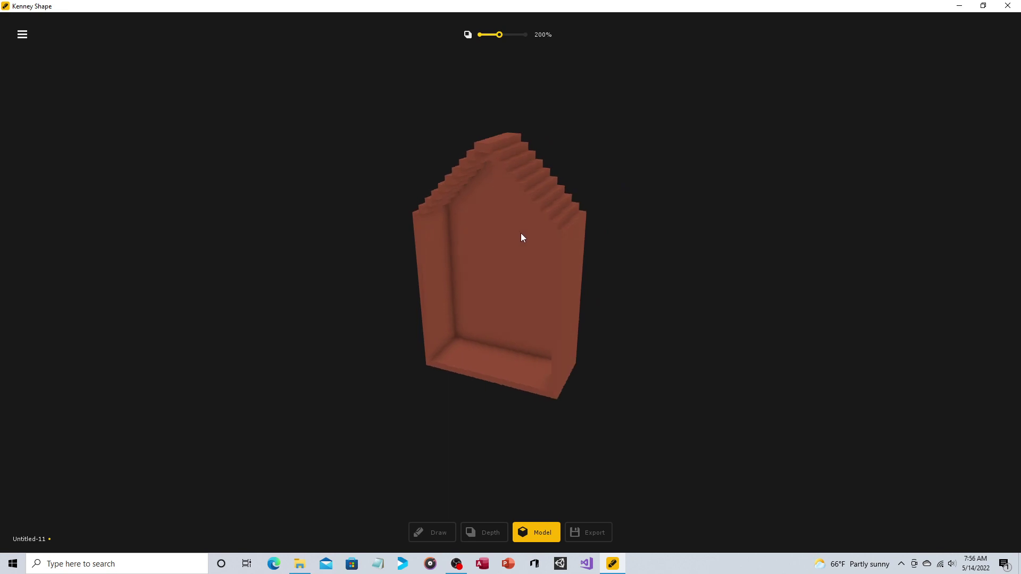
{"action": "left_click_drag", "start_coordinate": [506, 227], "coordinate": [569, 195]}
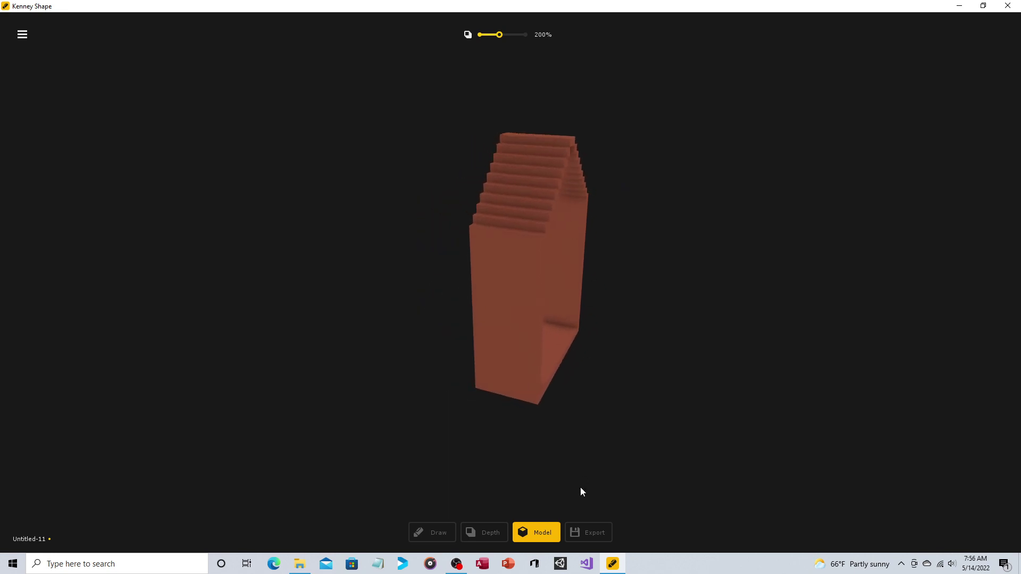
Back in depth editing, paint rows across the lower hull at depth 7 for a seat ledge.
{"action": "left_click", "coordinate": [490, 532]}
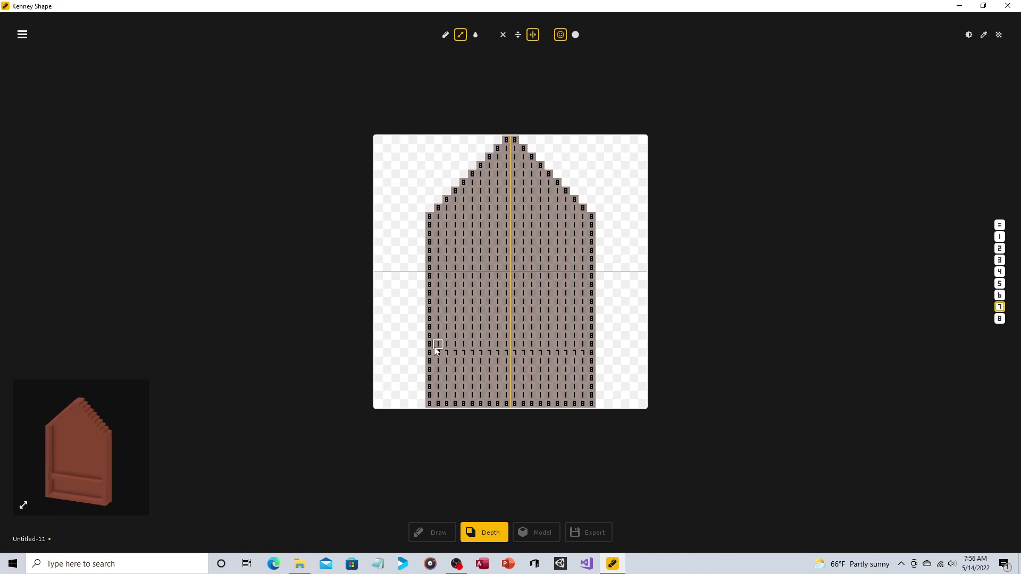
{"action": "left_click_drag", "start_coordinate": [435, 345], "coordinate": [506, 345]}
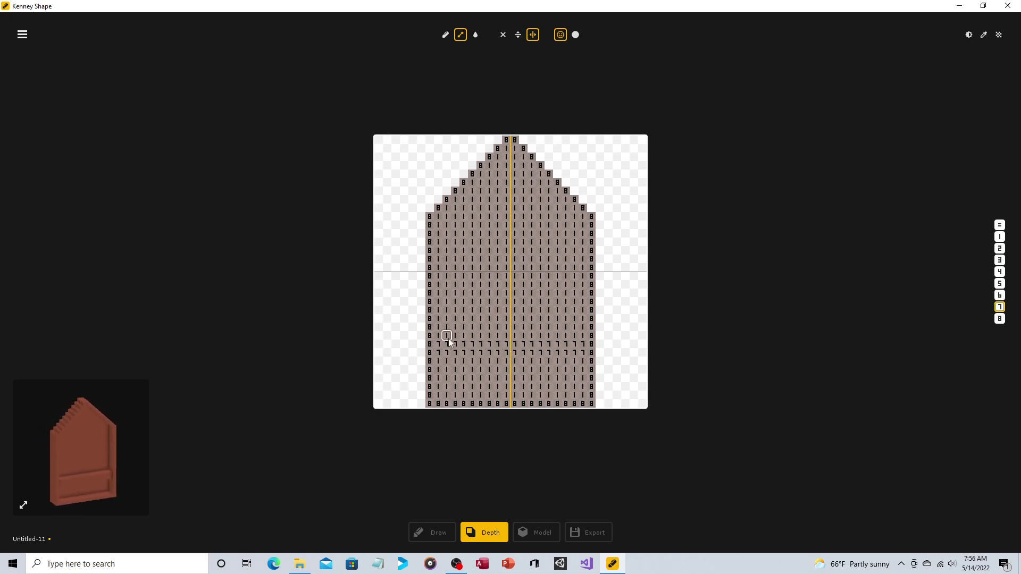
{"action": "left_click", "coordinate": [498, 336]}
{"action": "left_click", "coordinate": [999, 237]}
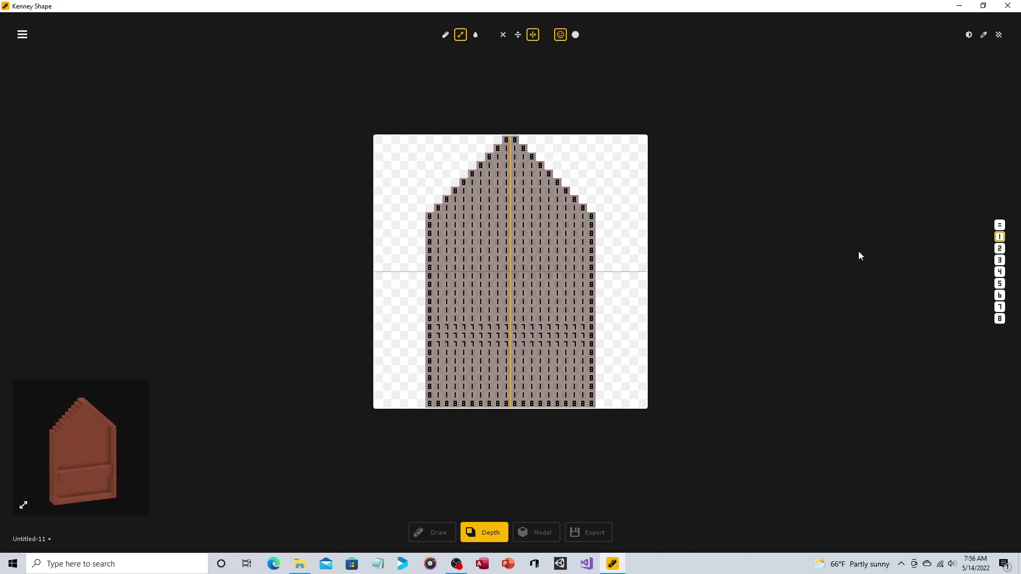
{"action": "left_click", "coordinate": [999, 307]}
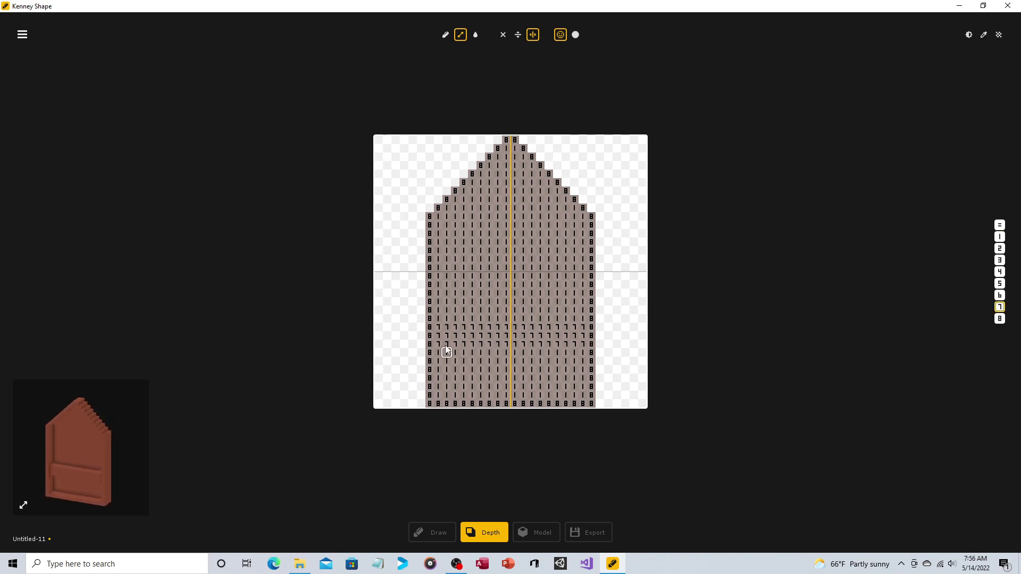
{"action": "left_click_drag", "start_coordinate": [441, 318], "coordinate": [528, 318]}
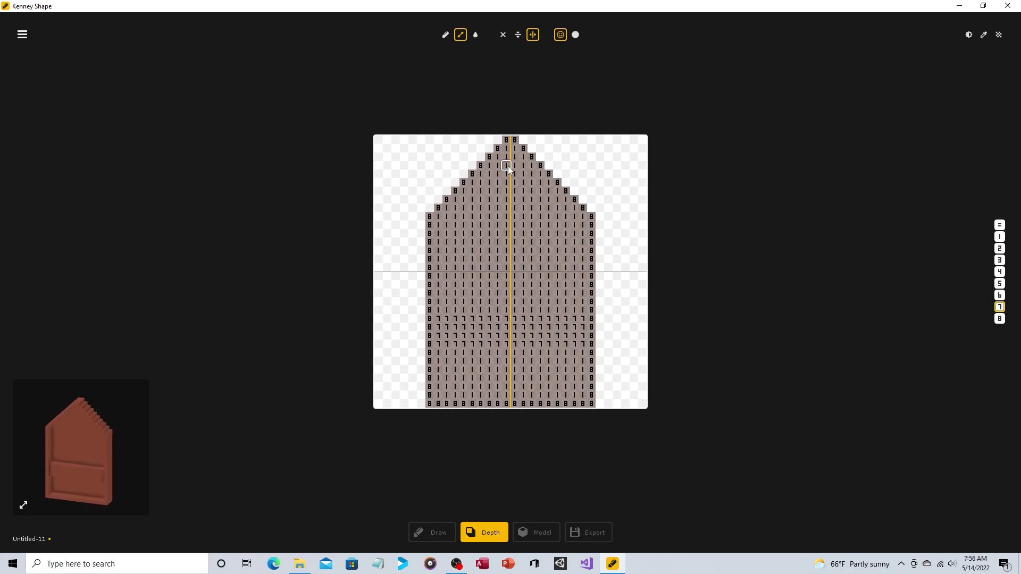
Set the mirrored columns beside the centre to depth 2 above and below the seat.
{"action": "left_click", "coordinate": [999, 248]}
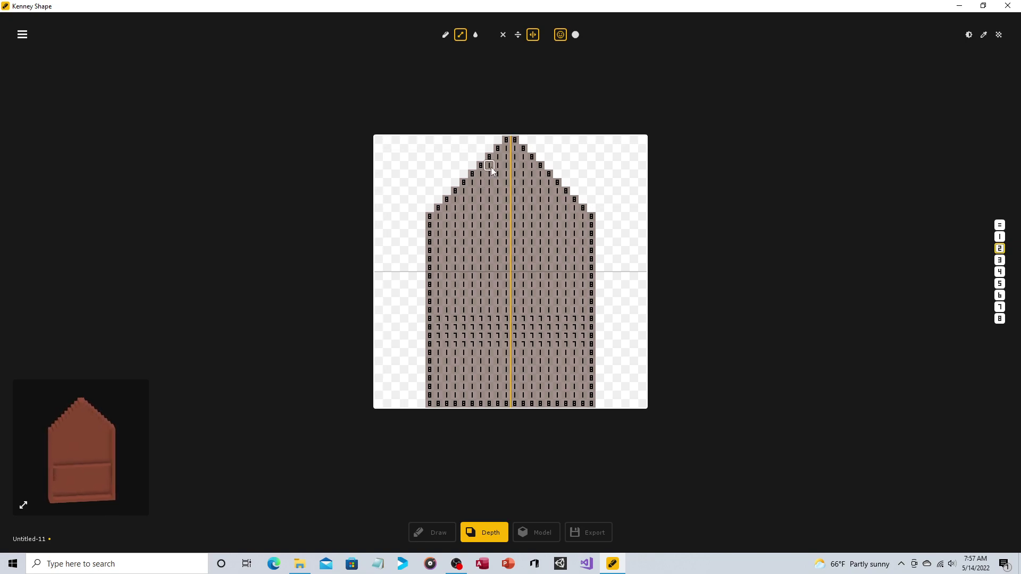
{"action": "left_click_drag", "start_coordinate": [490, 167], "coordinate": [491, 307]}
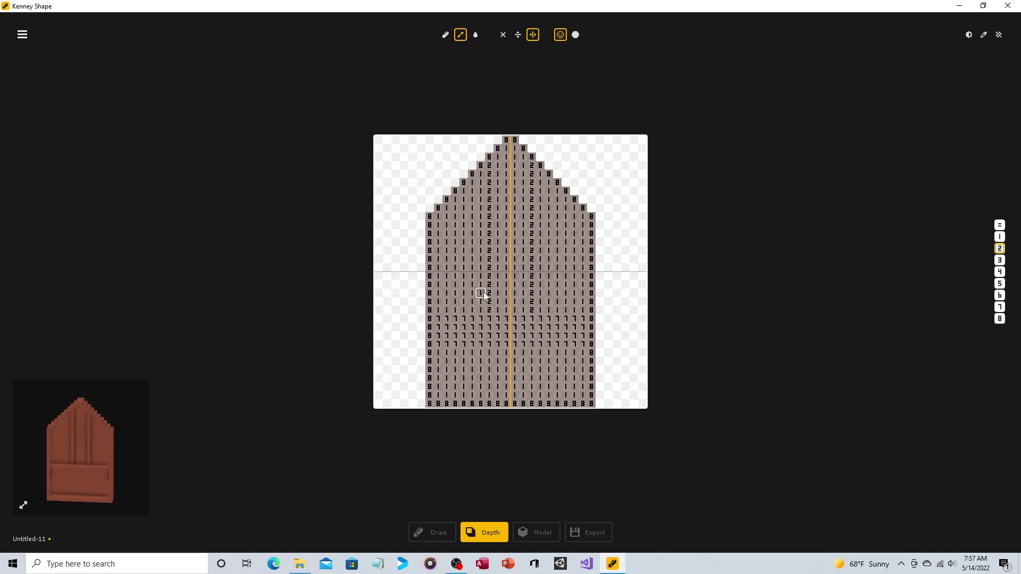
{"action": "left_click_drag", "start_coordinate": [486, 352], "coordinate": [487, 394]}
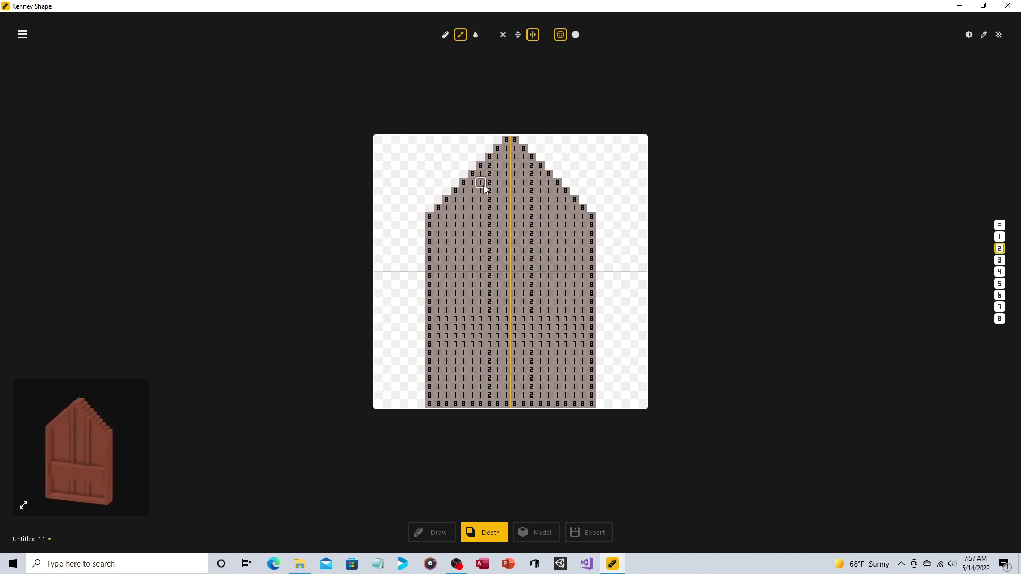
{"action": "left_click_drag", "start_coordinate": [482, 183], "coordinate": [481, 395]}
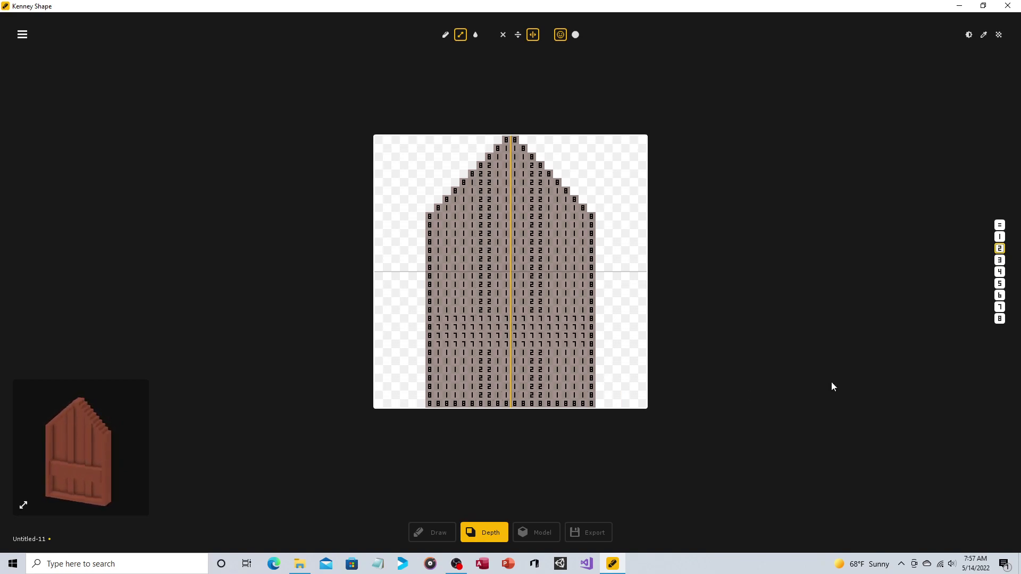
Set the next mirrored columns outward to depth 3 above and below the seat.
{"action": "left_click", "coordinate": [1000, 260]}
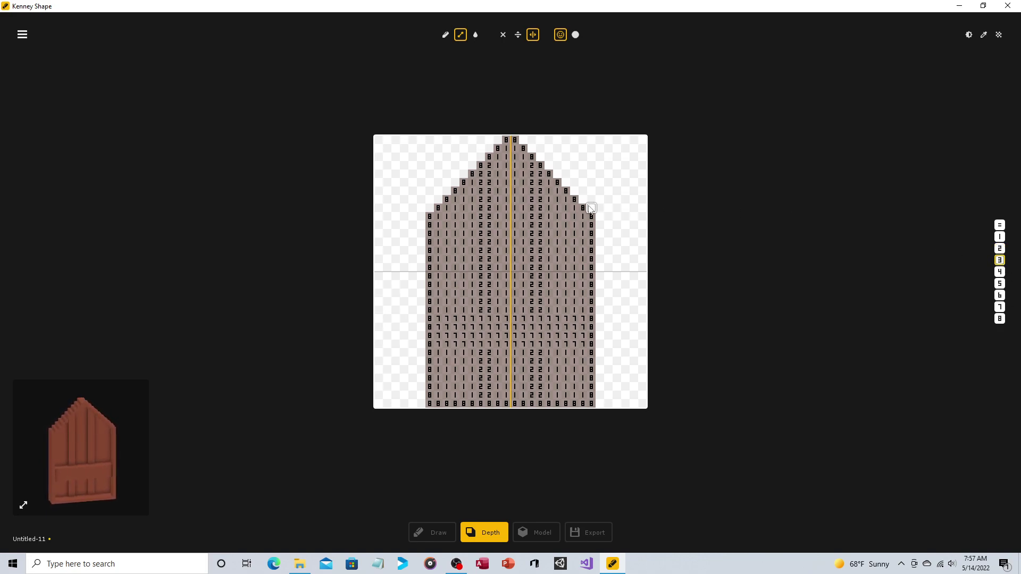
{"action": "left_click_drag", "start_coordinate": [547, 185], "coordinate": [551, 308]}
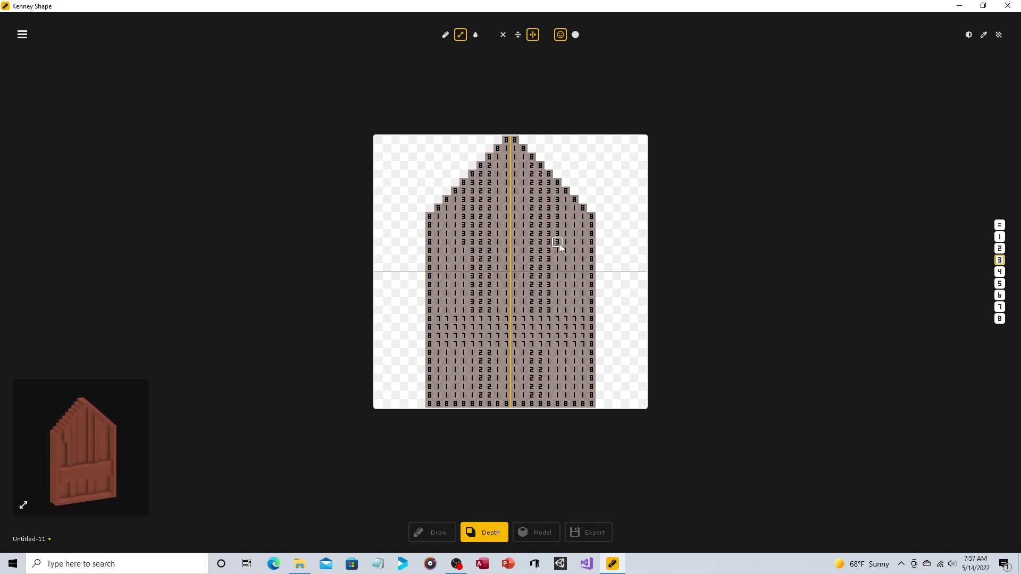
{"action": "left_click_drag", "start_coordinate": [564, 279], "coordinate": [561, 314]}
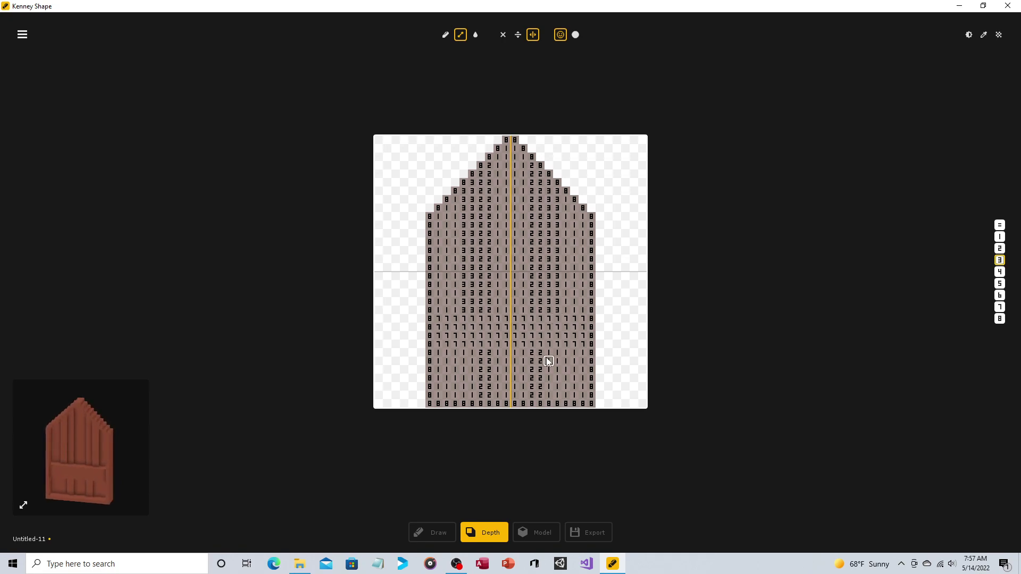
{"action": "mouse_move", "coordinate": [546, 354]}
{"action": "left_mouse_down"}
{"action": "mouse_move", "coordinate": [547, 390]}
{"action": "mouse_move", "coordinate": [557, 394]}
{"action": "left_mouse_up"}
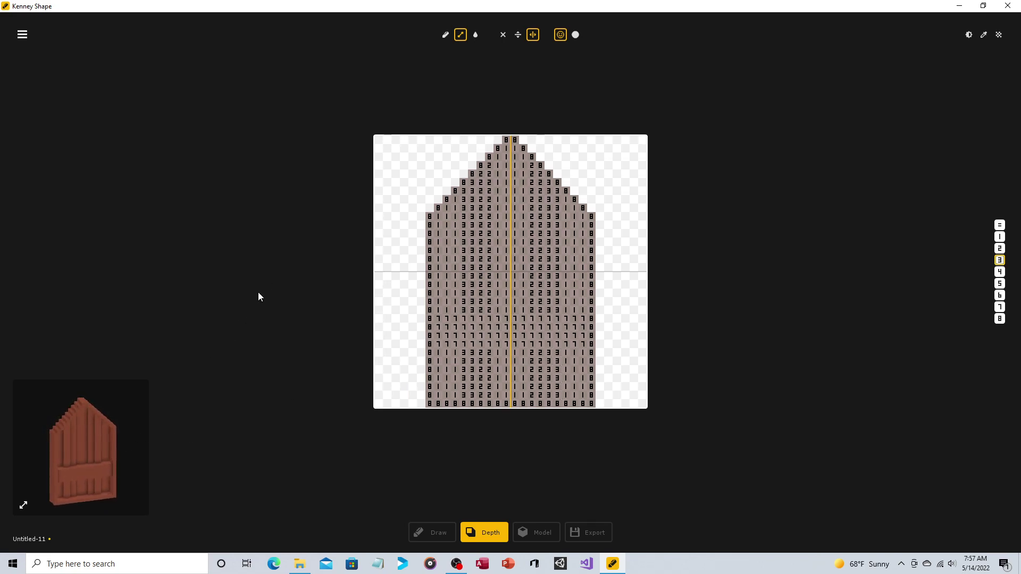
Switch to the Model view and rotate the boat to inspect it.
{"action": "left_click", "coordinate": [531, 533]}
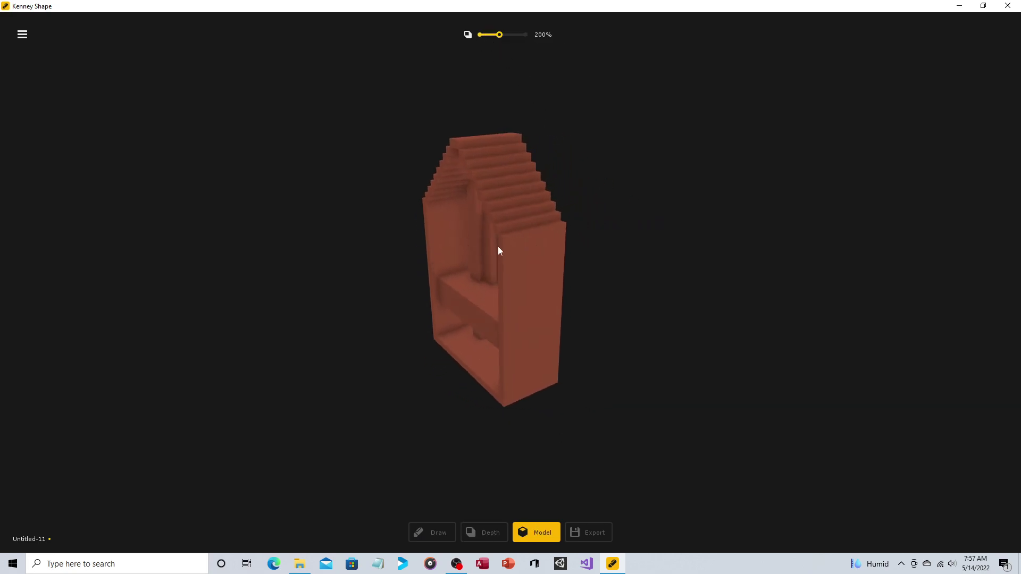
{"action": "left_click_drag", "start_coordinate": [444, 243], "coordinate": [522, 234]}
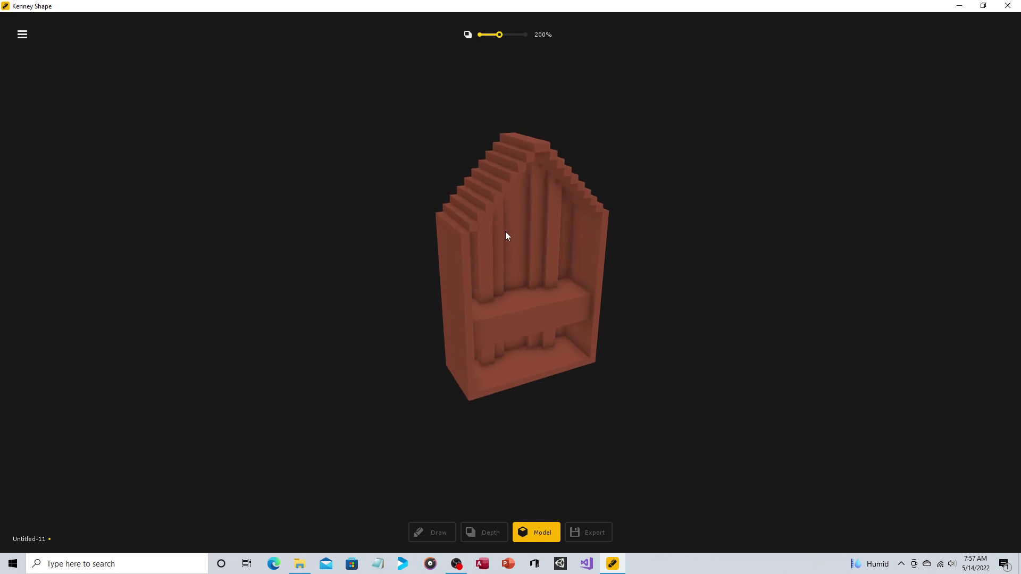
Back in depth editing, set the outer mirrored columns to depths 4 and 5.
{"action": "left_click", "coordinate": [493, 537]}
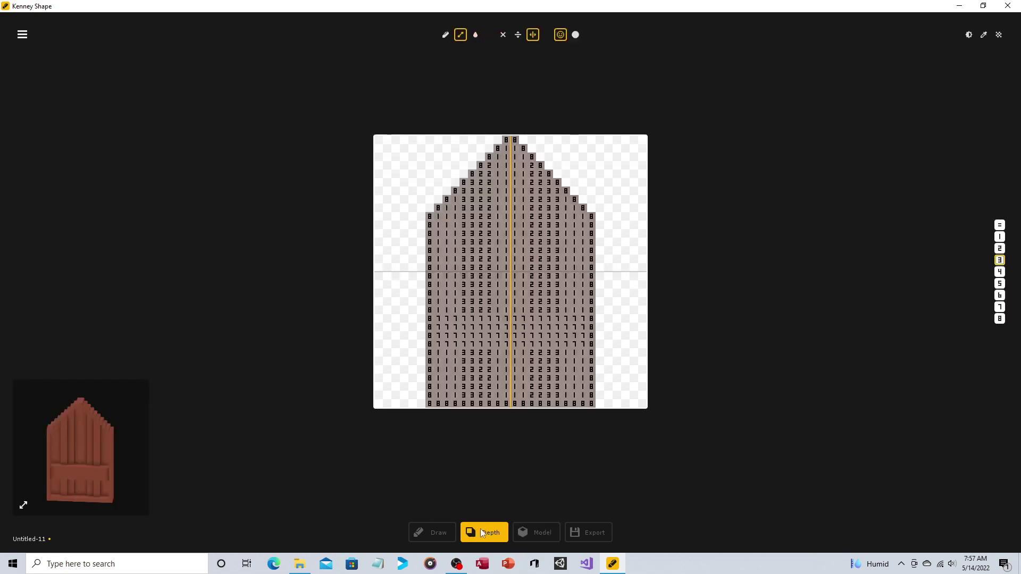
{"action": "left_click", "coordinate": [999, 273]}
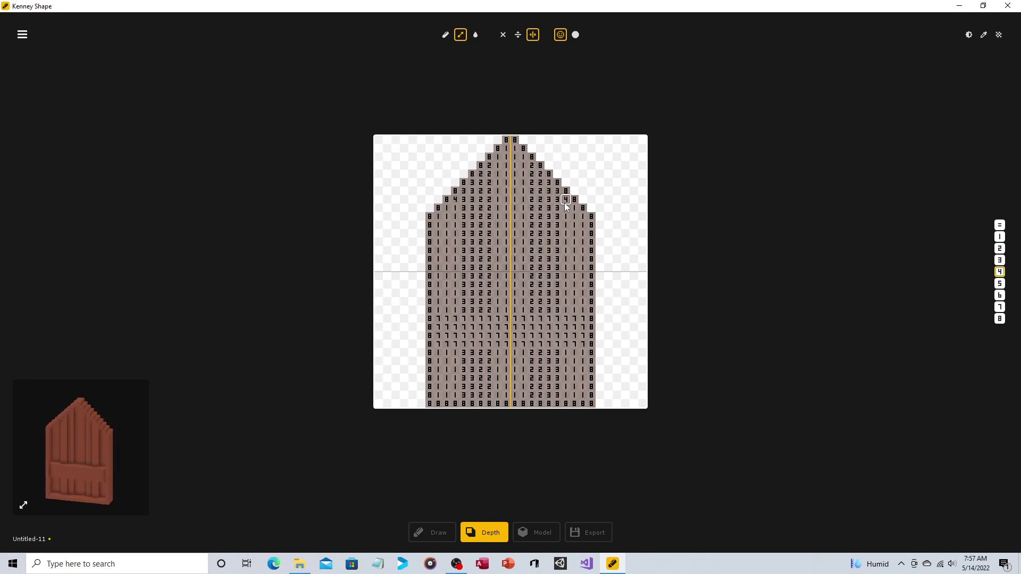
{"action": "left_click_drag", "start_coordinate": [564, 206], "coordinate": [562, 261]}
{"action": "left_click_drag", "start_coordinate": [564, 355], "coordinate": [565, 399]}
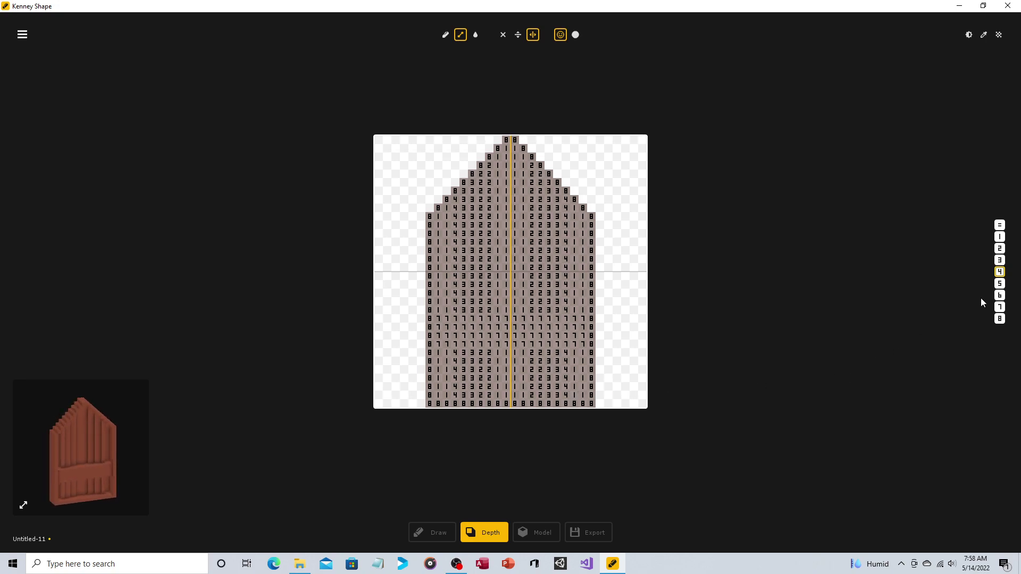
{"action": "left_click", "coordinate": [999, 283]}
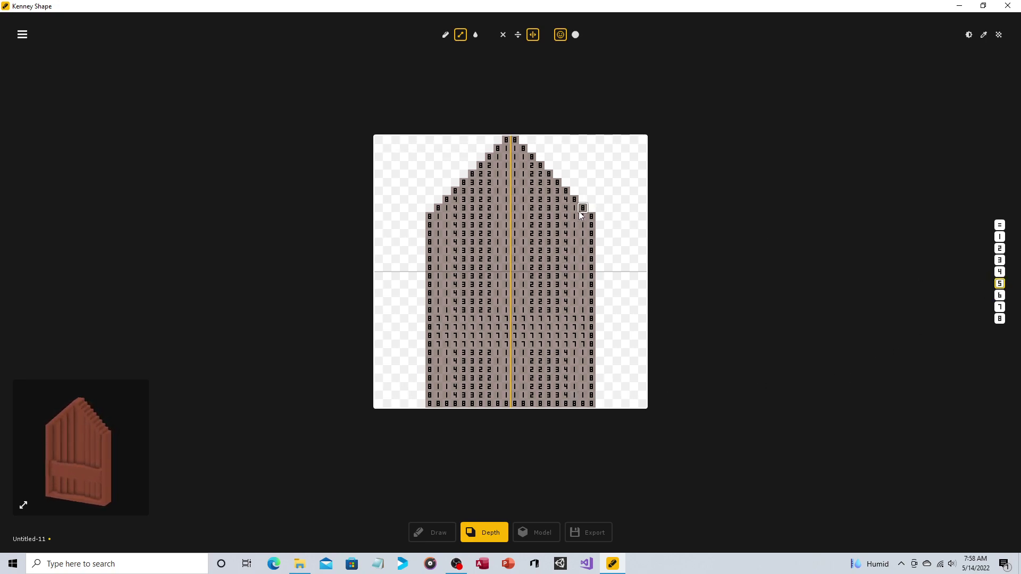
{"action": "left_click", "coordinate": [574, 209]}
{"action": "left_click_drag", "start_coordinate": [575, 211], "coordinate": [574, 310]}
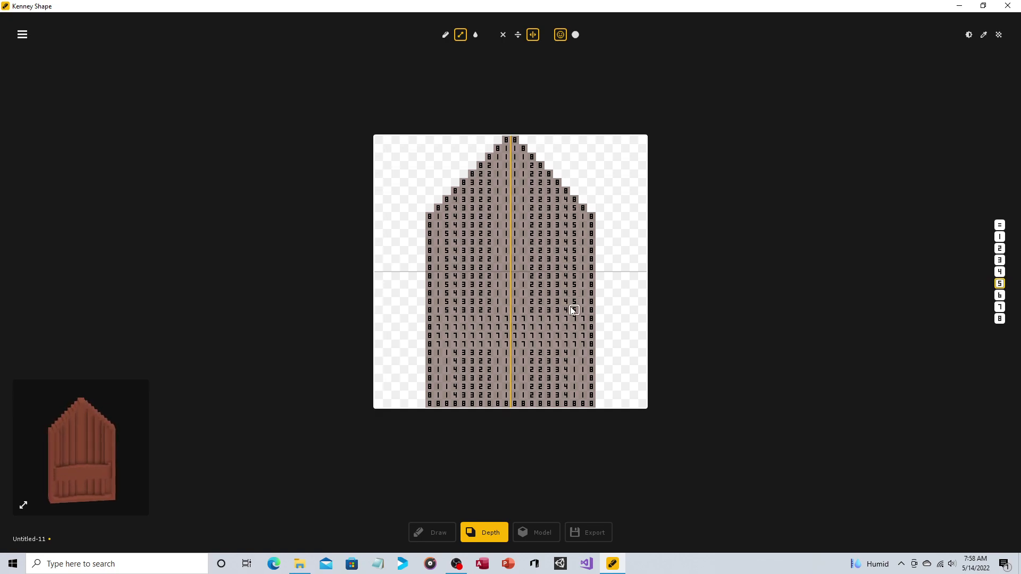
{"action": "left_click_drag", "start_coordinate": [572, 353], "coordinate": [572, 395]}
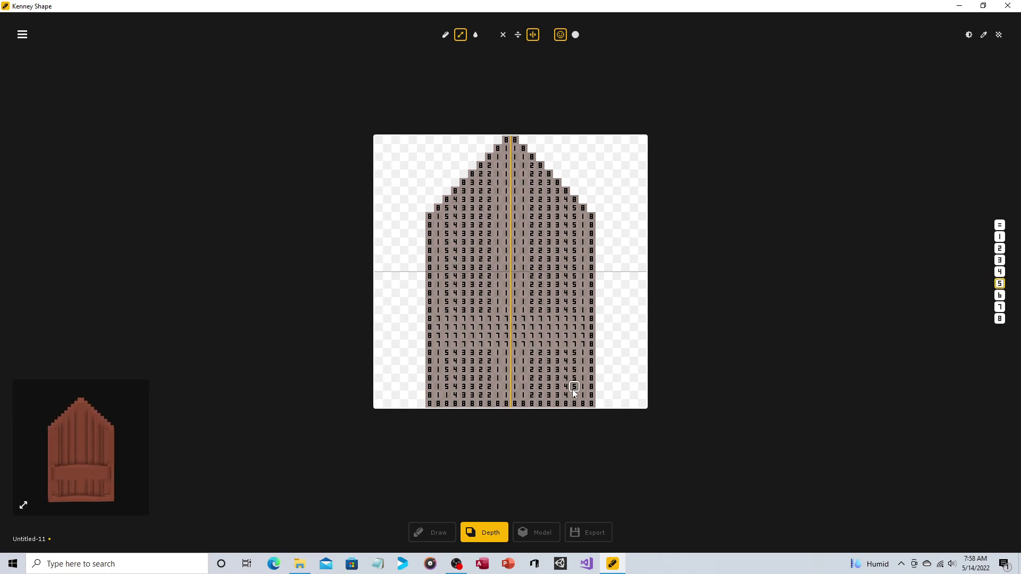
Set the outermost mirrored columns to depth 6 above and below the seat.
{"action": "key", "text": "6"}
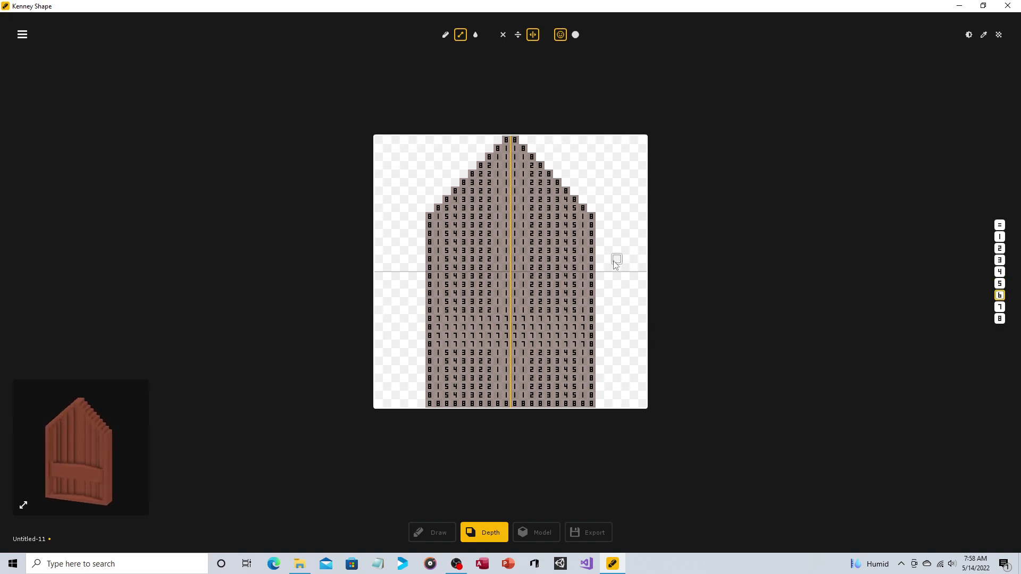
{"action": "left_click_drag", "start_coordinate": [590, 226], "coordinate": [586, 305]}
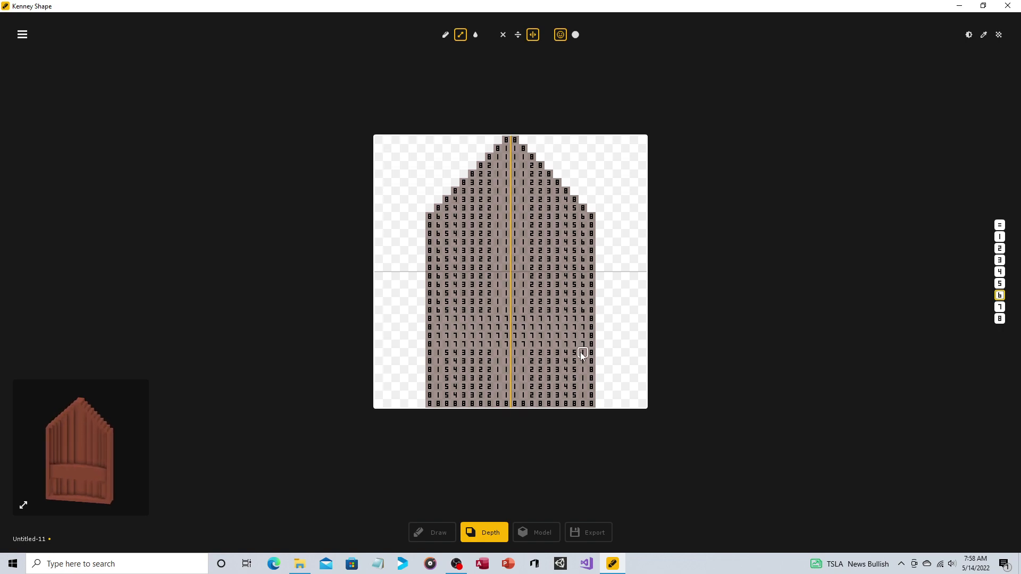
{"action": "left_click_drag", "start_coordinate": [583, 355], "coordinate": [583, 390]}
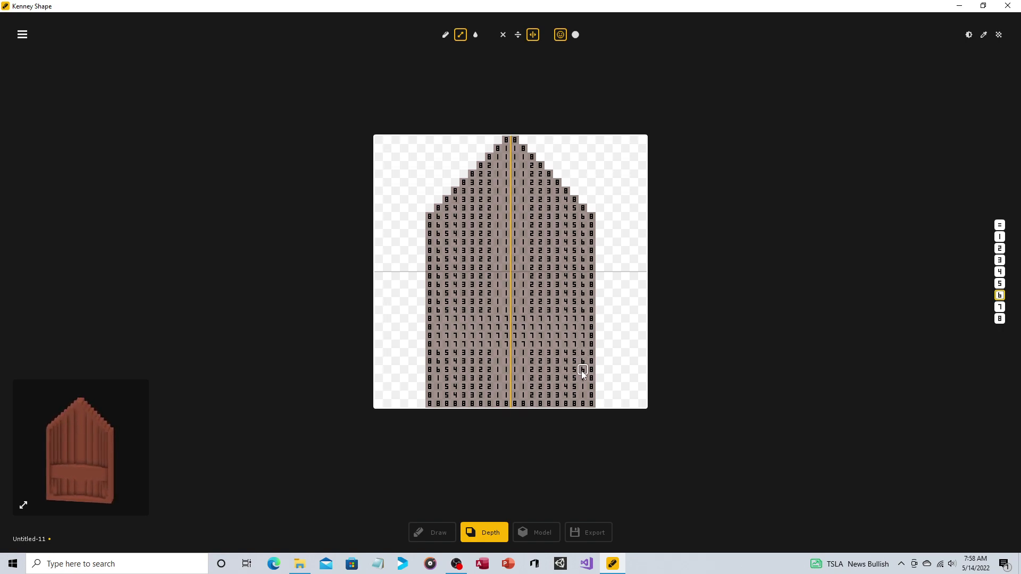
{"action": "left_click", "coordinate": [583, 395]}
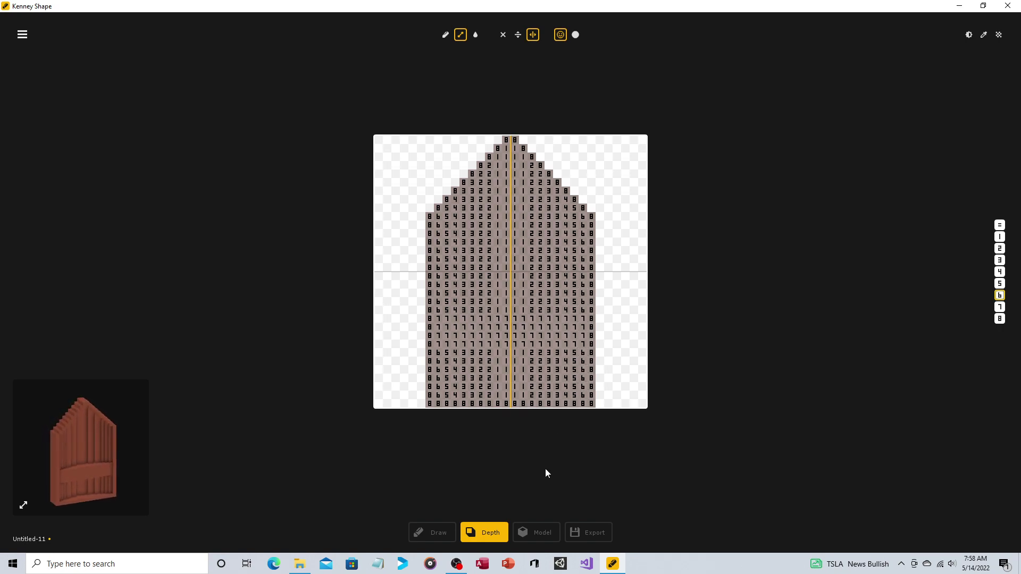
{"action": "left_click", "coordinate": [541, 533]}
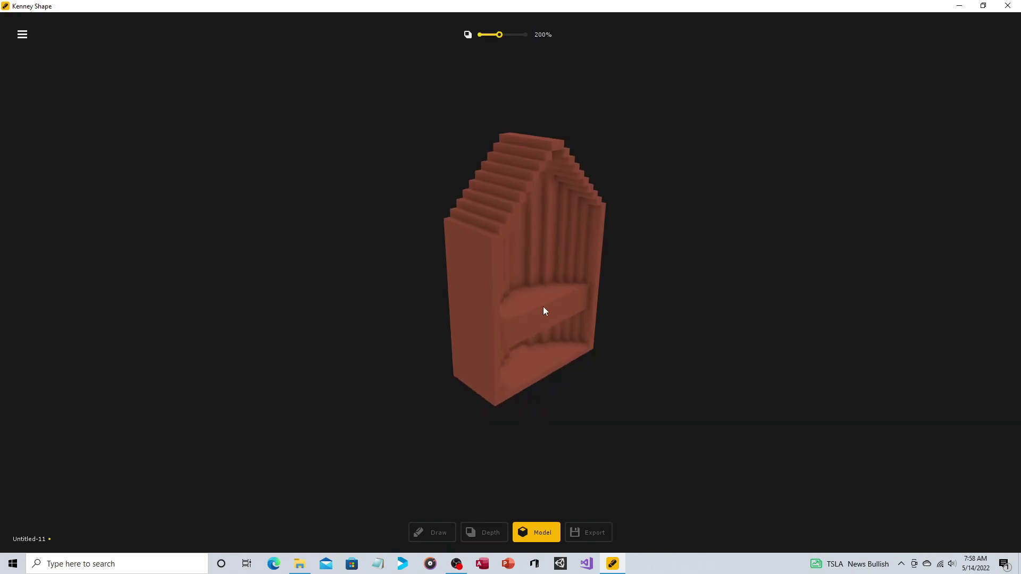
{"action": "left_click_drag", "start_coordinate": [496, 312], "coordinate": [581, 298]}
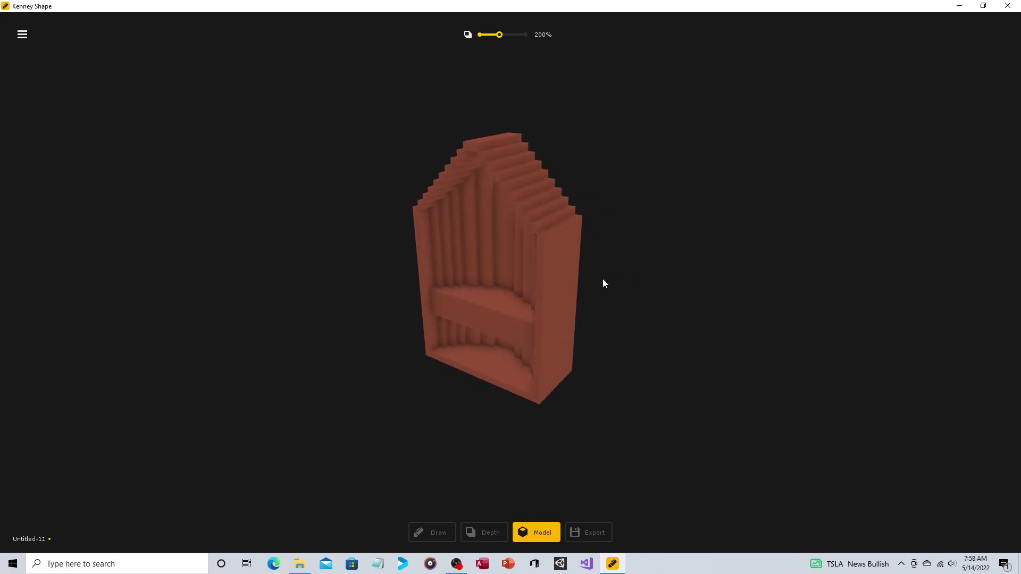
{"action": "left_click_drag", "start_coordinate": [603, 283], "coordinate": [511, 285]}
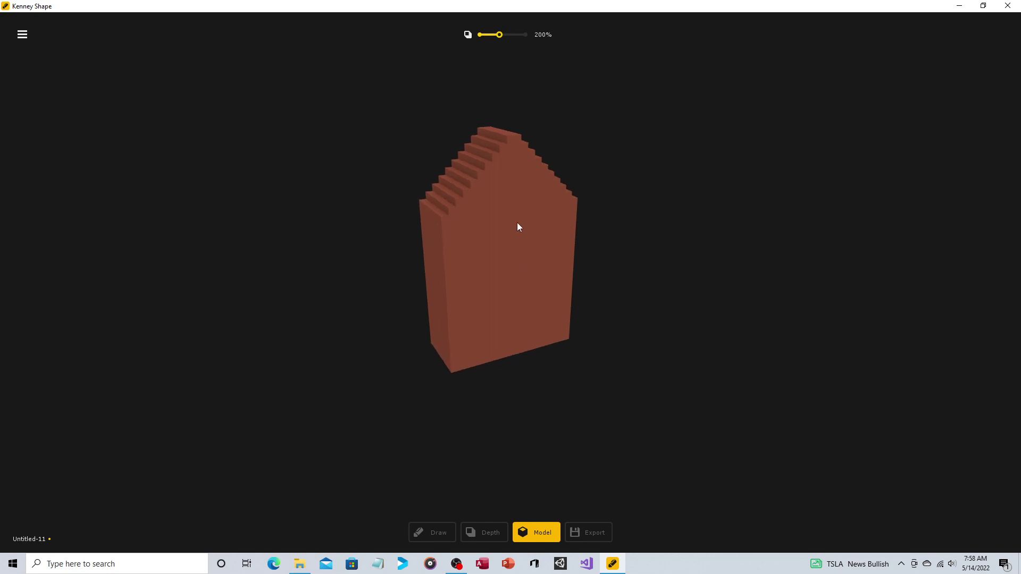
Hide grid depth numbers, raise the centre column to depth 5 and the adjacent columns to 4.
{"action": "left_click", "coordinate": [483, 532]}
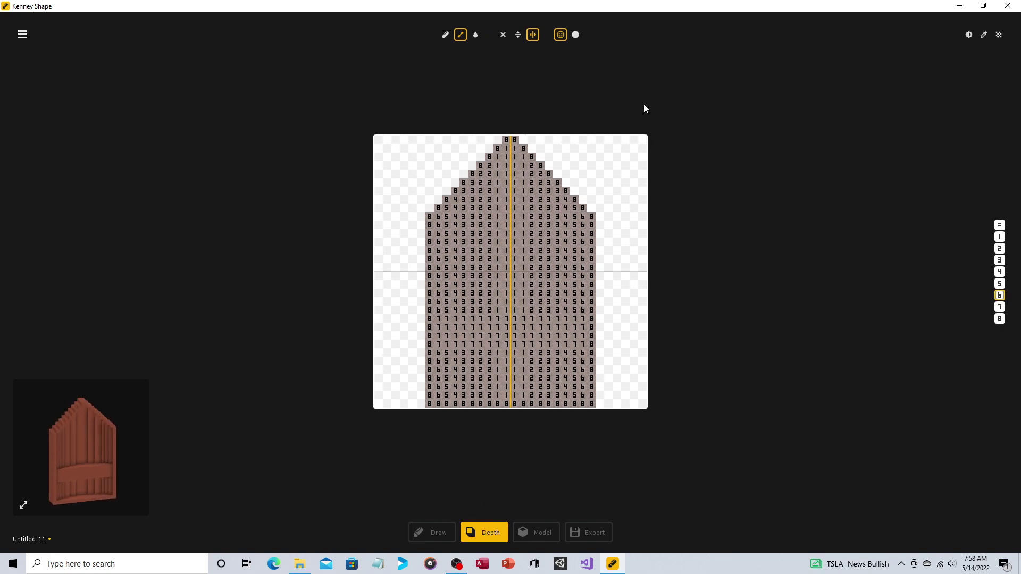
{"action": "left_click", "coordinate": [575, 35]}
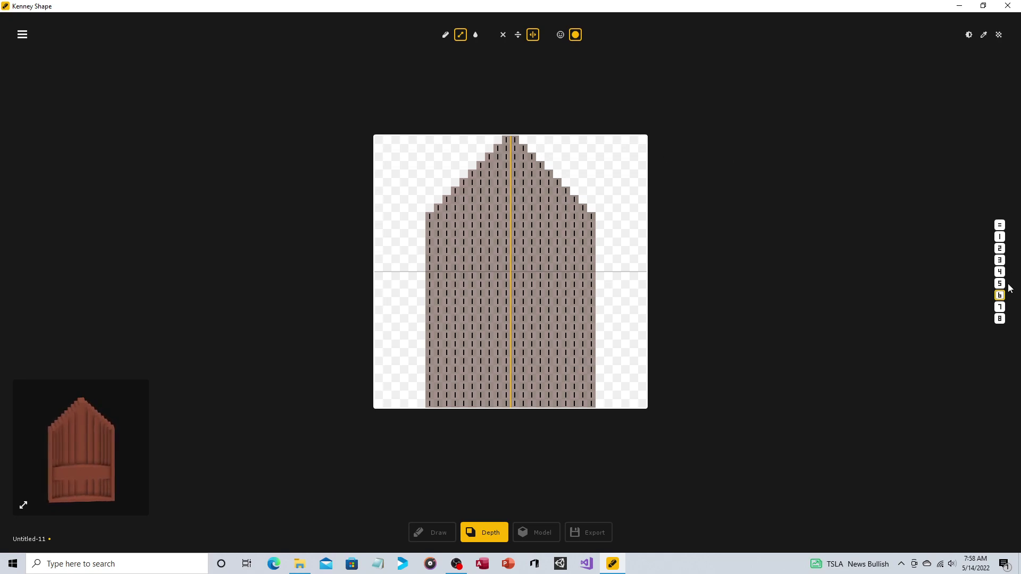
{"action": "key", "text": "5"}
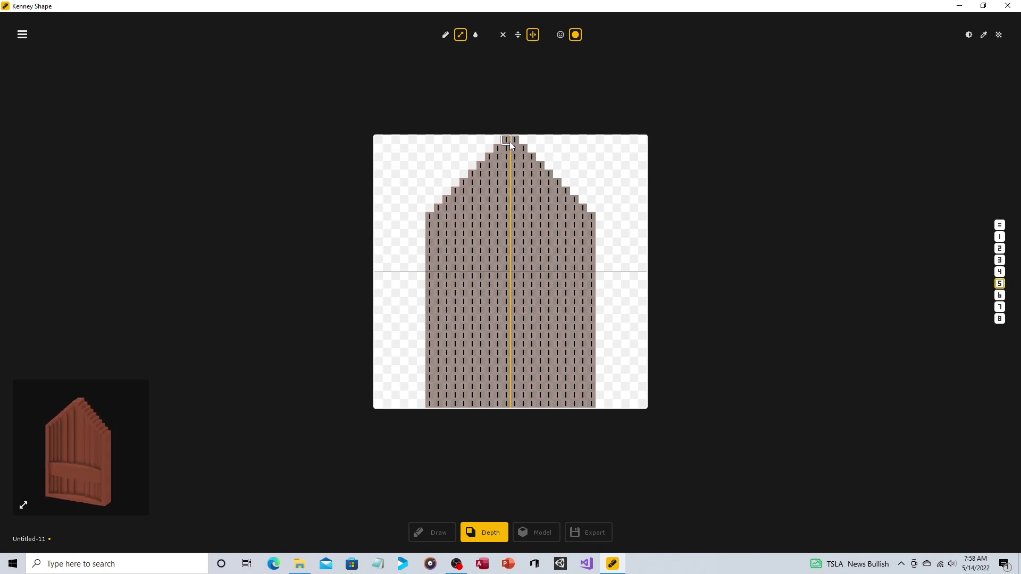
{"action": "left_click_drag", "start_coordinate": [507, 142], "coordinate": [506, 402]}
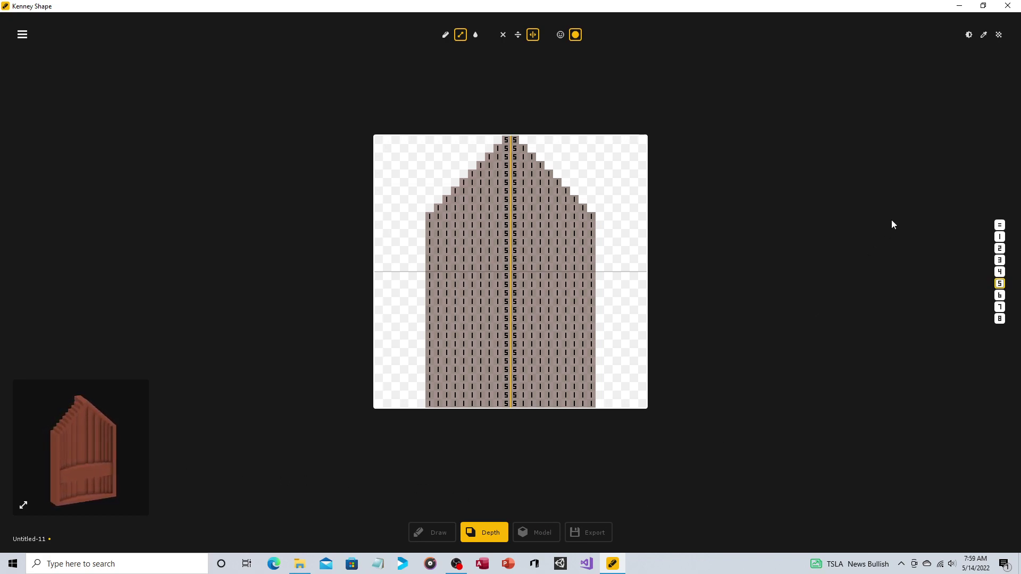
{"action": "left_click", "coordinate": [999, 296]}
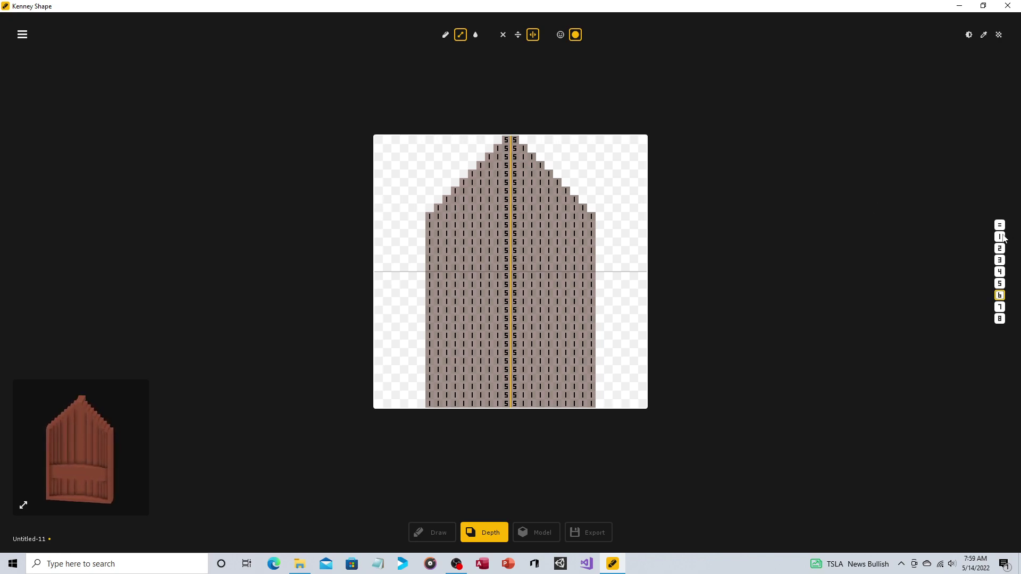
{"action": "left_click", "coordinate": [999, 271]}
{"action": "mouse_move", "coordinate": [497, 148]}
{"action": "left_mouse_down"}
{"action": "mouse_move", "coordinate": [529, 166]}
{"action": "mouse_move", "coordinate": [528, 221]}
{"action": "left_mouse_up"}
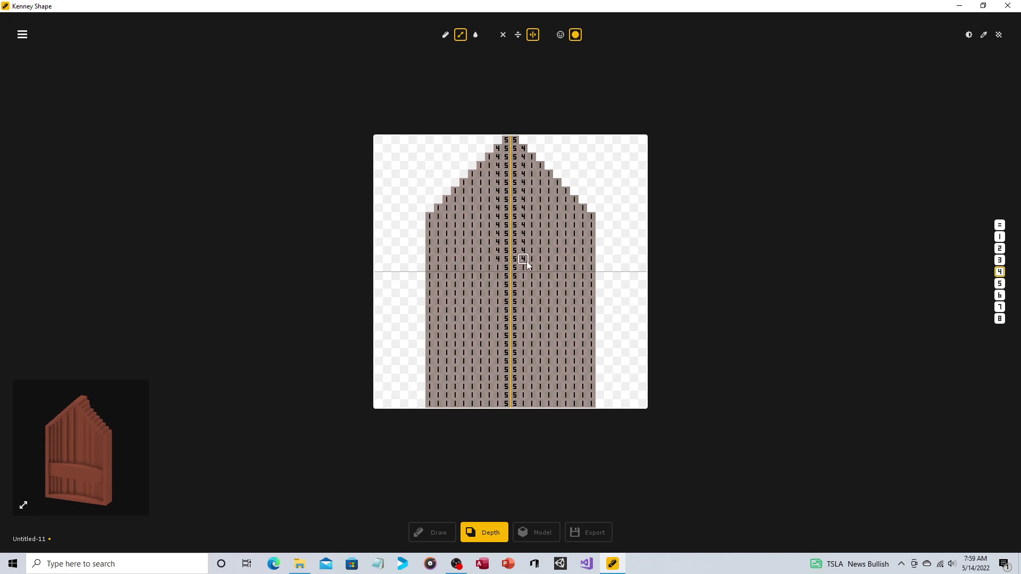
{"action": "mouse_move", "coordinate": [526, 260]}
{"action": "left_mouse_down"}
{"action": "mouse_move", "coordinate": [524, 396]}
{"action": "mouse_move", "coordinate": [534, 284]}
{"action": "left_mouse_up"}
Grade the next mirrored columns outward to depths 3 and 2 toward the edges.
{"action": "left_click_drag", "start_coordinate": [539, 404], "coordinate": [537, 300]}
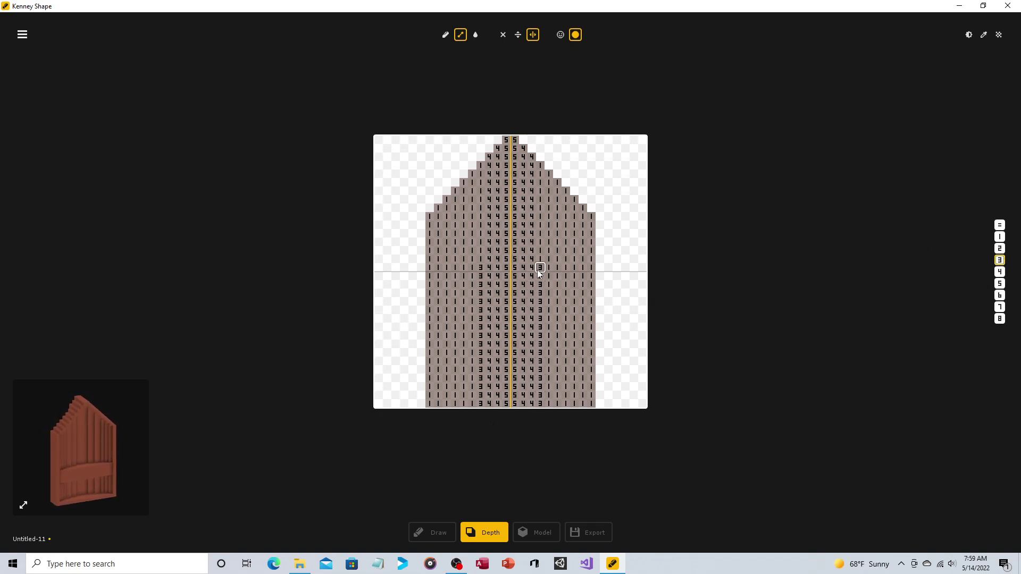
{"action": "left_click_drag", "start_coordinate": [540, 251], "coordinate": [540, 165]}
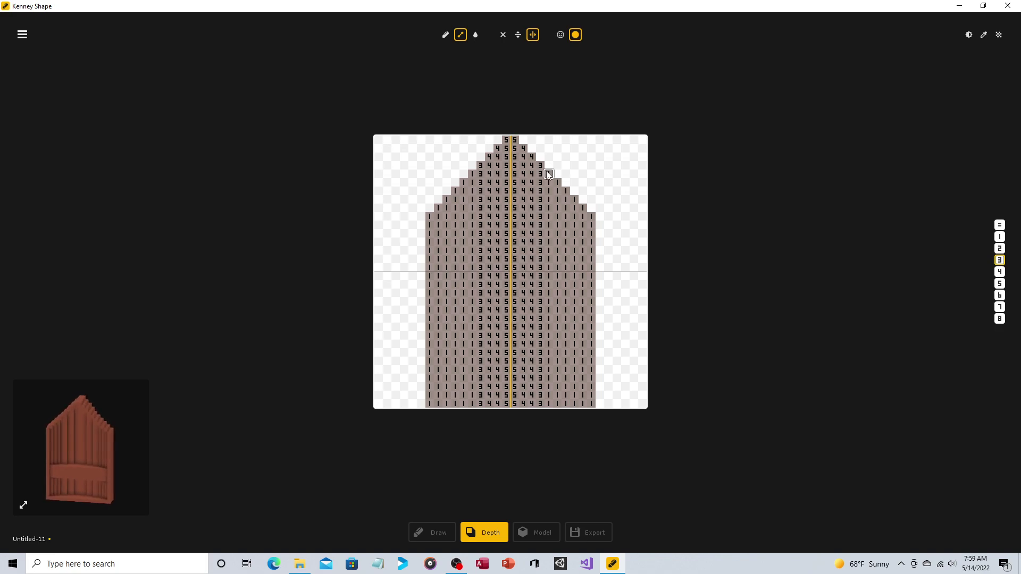
{"action": "left_click_drag", "start_coordinate": [550, 212], "coordinate": [548, 312]}
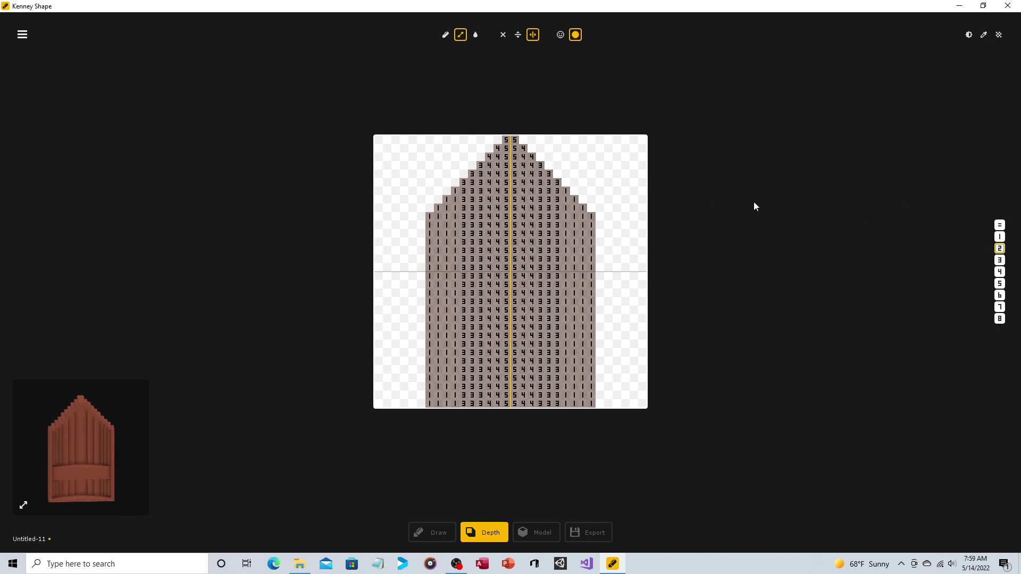
{"action": "left_click_drag", "start_coordinate": [563, 194], "coordinate": [566, 227]}
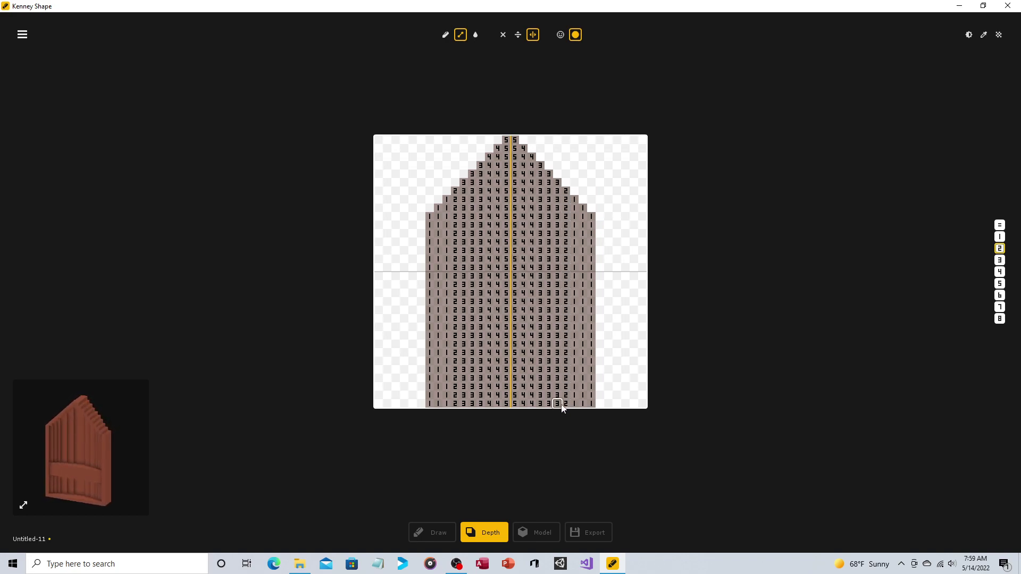
{"action": "left_click_drag", "start_coordinate": [576, 405], "coordinate": [582, 368]}
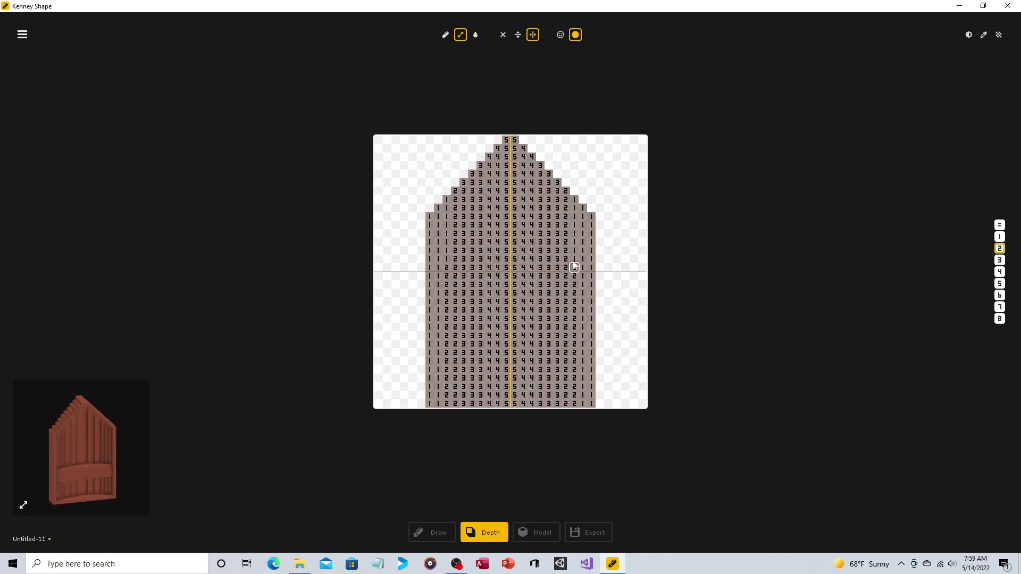
{"action": "left_click_drag", "start_coordinate": [573, 268], "coordinate": [572, 193]}
{"action": "left_click_drag", "start_coordinate": [584, 239], "coordinate": [576, 372]}
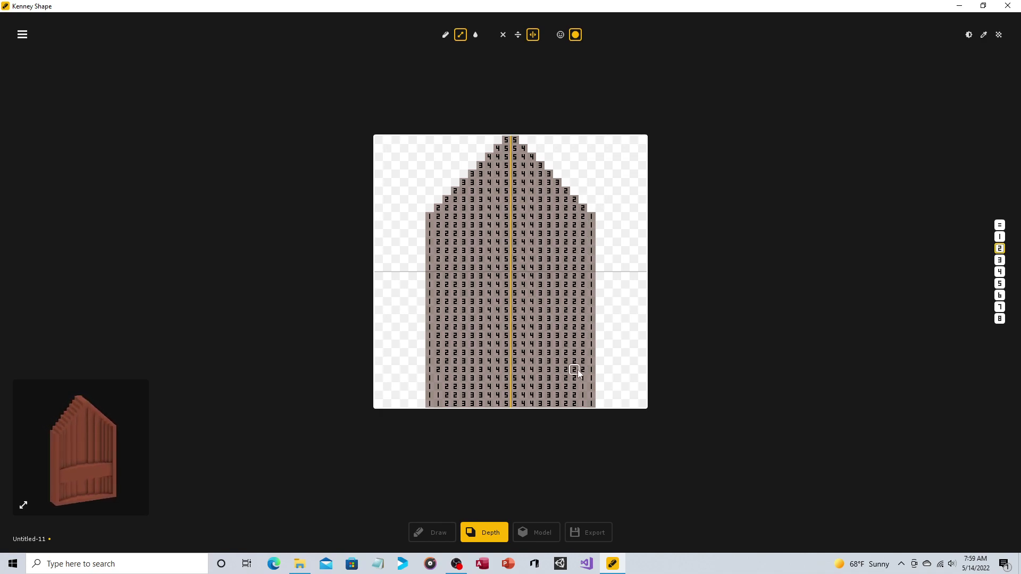
Orbit the stepped hull model to inspect its back, front and sides.
{"action": "left_click", "coordinate": [542, 533]}
{"action": "mouse_move", "coordinate": [467, 330]}
{"action": "left_mouse_down"}
{"action": "mouse_move", "coordinate": [622, 315]}
{"action": "mouse_move", "coordinate": [710, 274]}
{"action": "mouse_move", "coordinate": [633, 277]}
{"action": "mouse_move", "coordinate": [693, 265]}
{"action": "mouse_move", "coordinate": [484, 147]}
{"action": "left_mouse_up"}
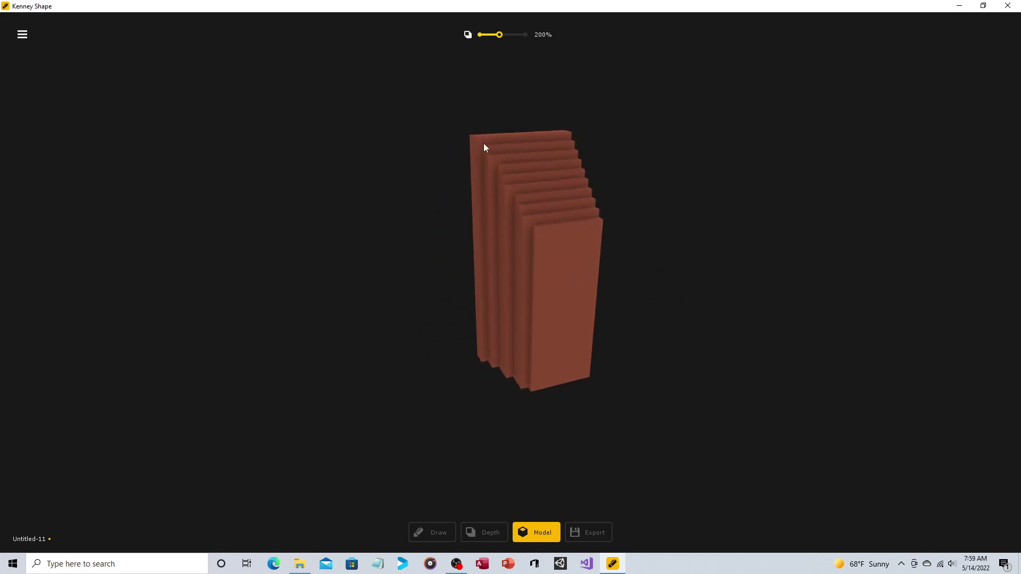
{"action": "mouse_move", "coordinate": [467, 183]}
{"action": "left_mouse_down"}
{"action": "mouse_move", "coordinate": [536, 196]}
{"action": "mouse_move", "coordinate": [663, 189]}
{"action": "mouse_move", "coordinate": [602, 181]}
{"action": "mouse_move", "coordinate": [547, 191]}
{"action": "mouse_move", "coordinate": [604, 221]}
{"action": "mouse_move", "coordinate": [539, 322]}
{"action": "left_mouse_up"}
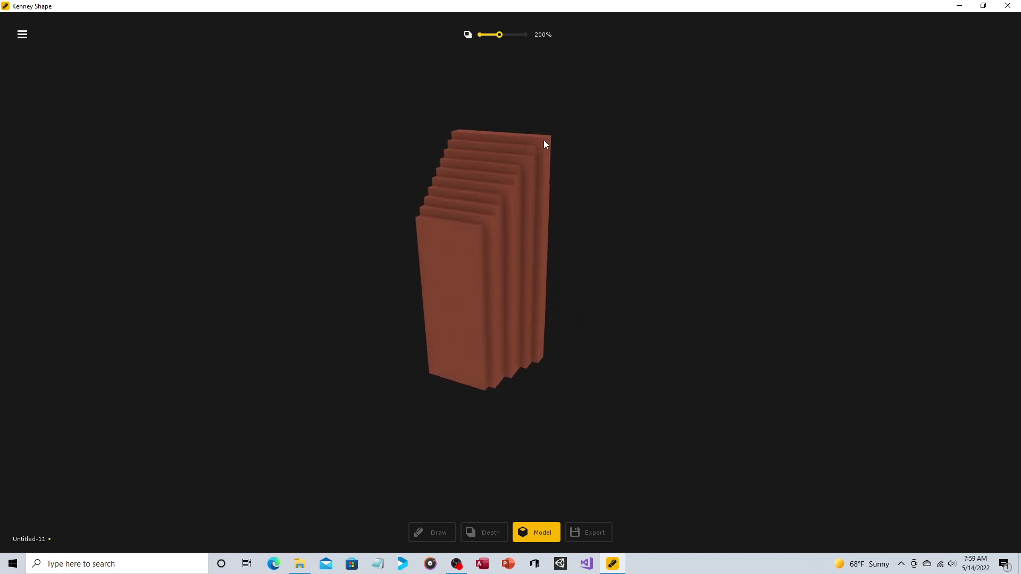
{"action": "mouse_move", "coordinate": [533, 157]}
{"action": "left_mouse_down"}
{"action": "mouse_move", "coordinate": [633, 165]}
{"action": "mouse_move", "coordinate": [465, 188]}
{"action": "left_mouse_up"}
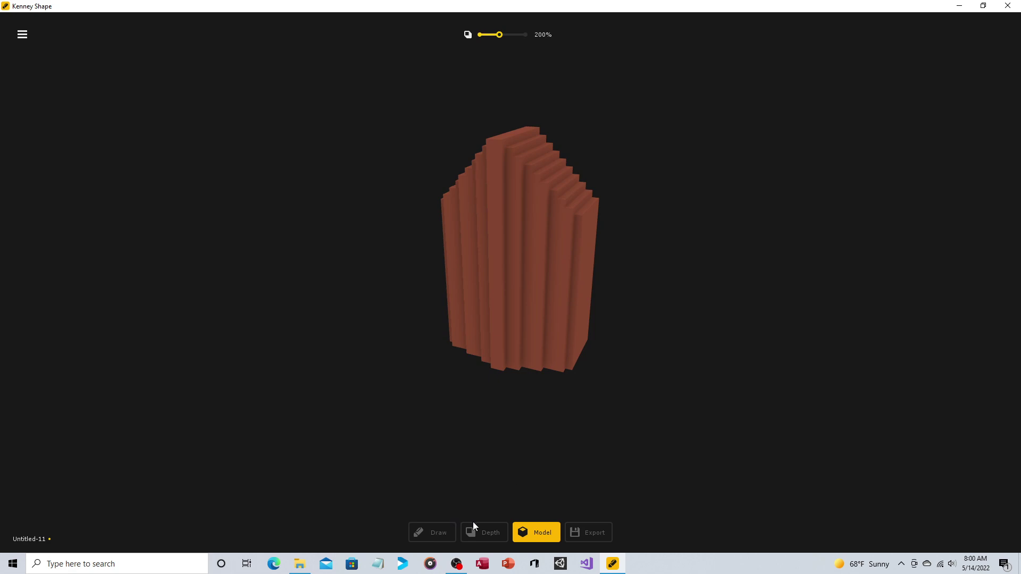
Lower the bow tip cells from depth 5 to depth 4 in the depth editor.
{"action": "left_click", "coordinate": [419, 530]}
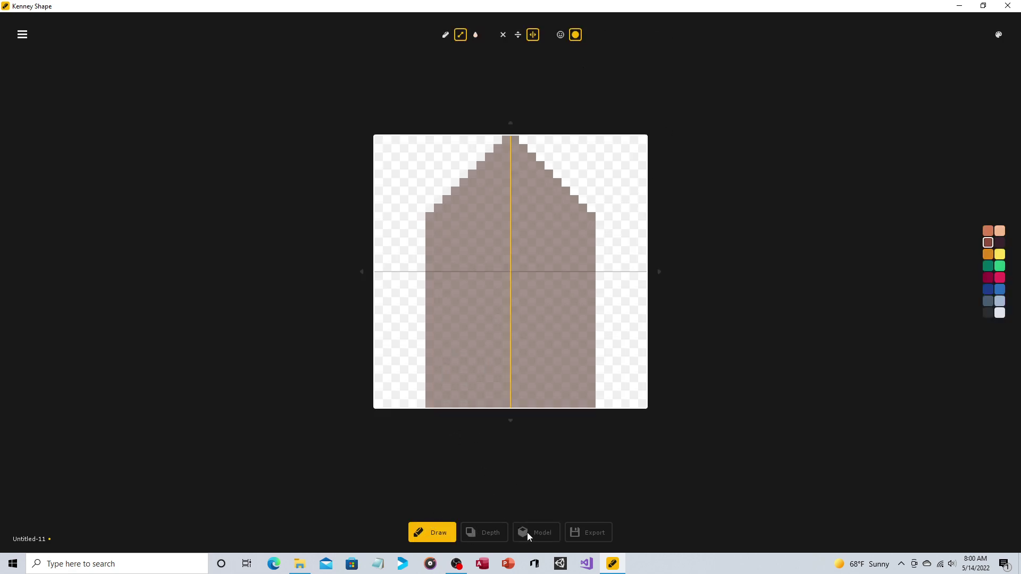
{"action": "left_click", "coordinate": [484, 533]}
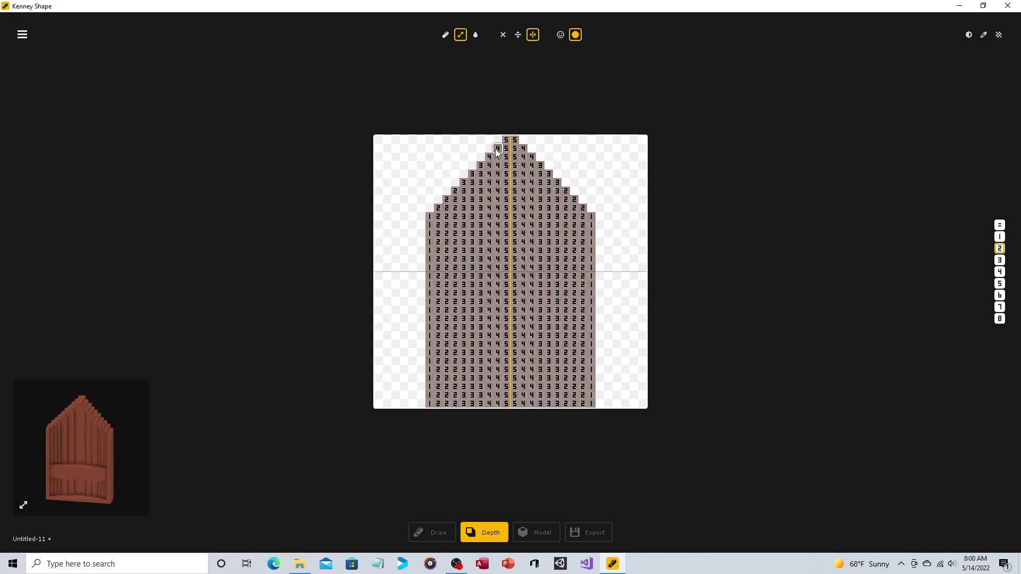
{"action": "left_click", "coordinate": [999, 271]}
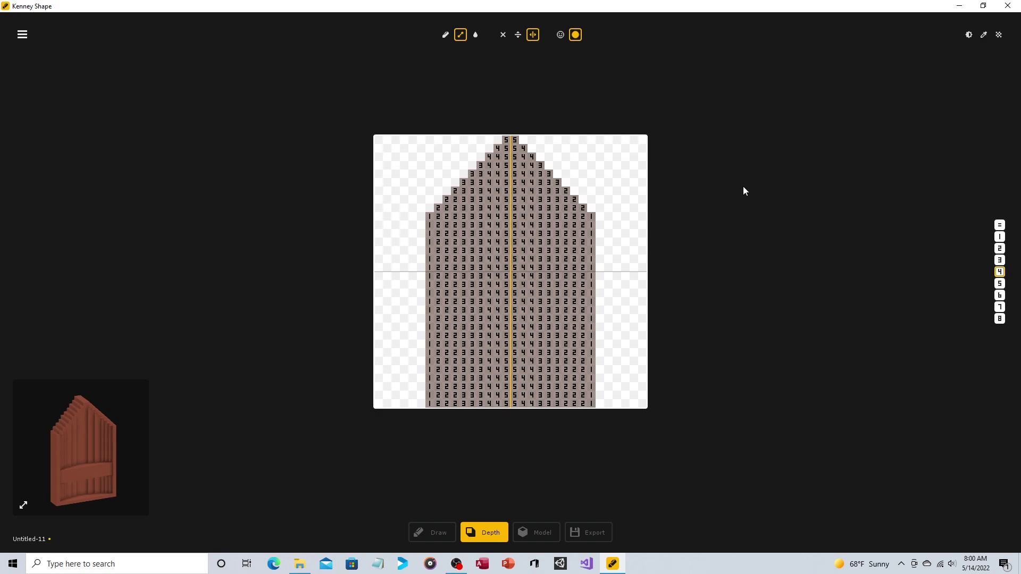
{"action": "left_click_drag", "start_coordinate": [506, 141], "coordinate": [523, 158]}
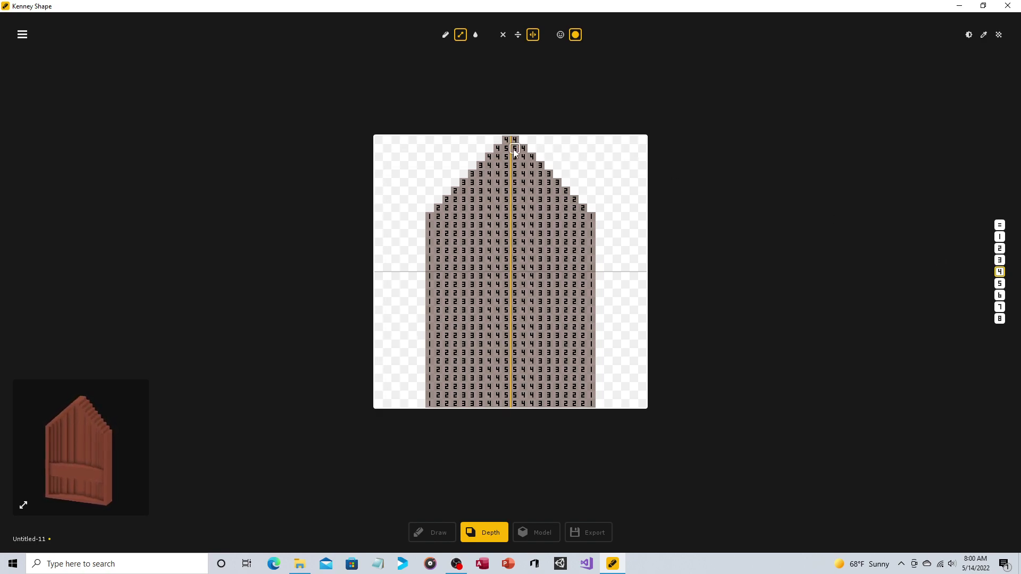
{"action": "left_click", "coordinate": [999, 261]}
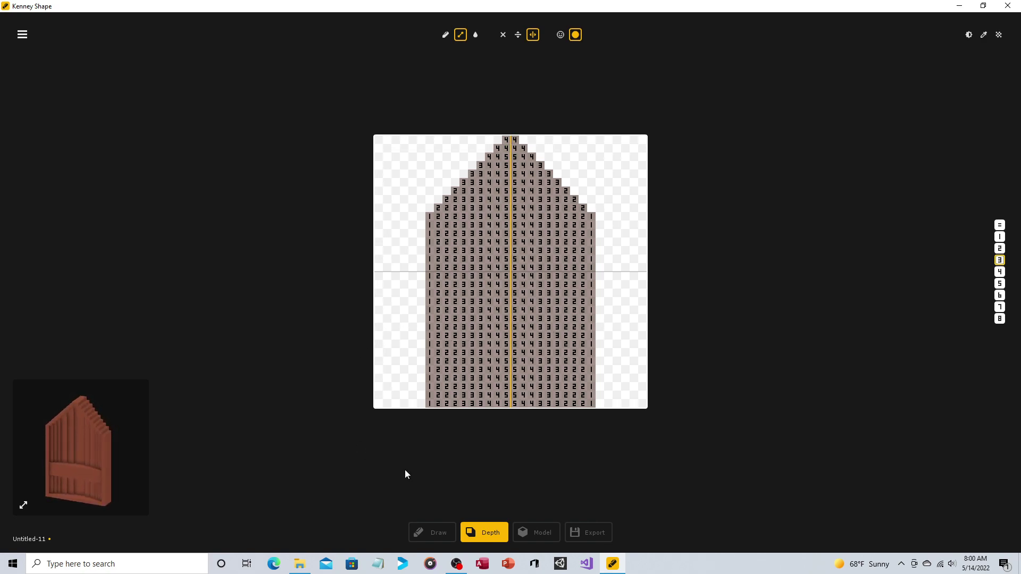
Check the shallower bow in the 3D model from the side and left, then resume depth editing.
{"action": "left_click", "coordinate": [540, 540]}
{"action": "mouse_move", "coordinate": [484, 312]}
{"action": "left_mouse_down"}
{"action": "mouse_move", "coordinate": [477, 279]}
{"action": "mouse_move", "coordinate": [529, 289]}
{"action": "mouse_move", "coordinate": [449, 283]}
{"action": "mouse_move", "coordinate": [501, 211]}
{"action": "left_mouse_up"}
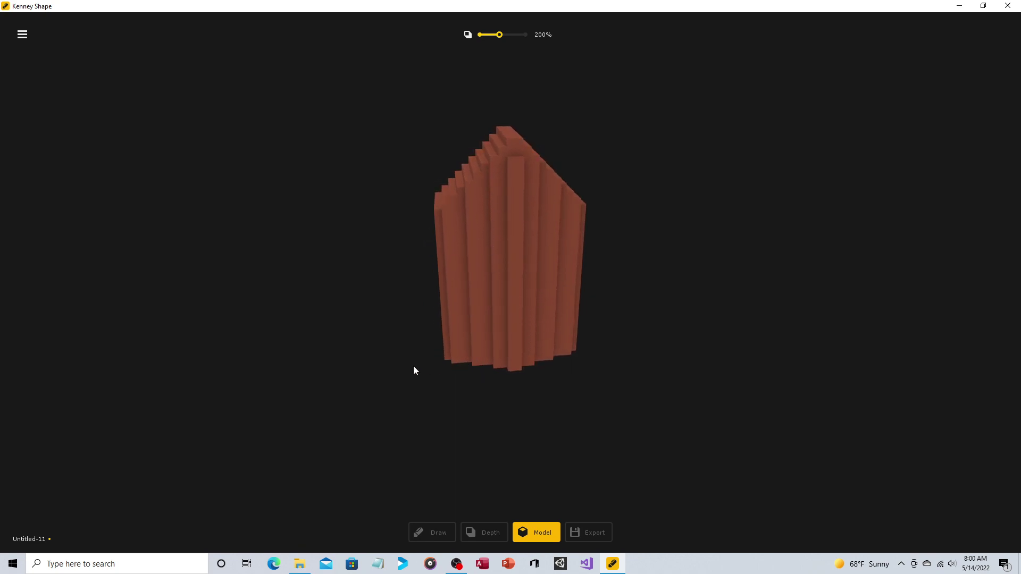
{"action": "left_click_drag", "start_coordinate": [413, 370], "coordinate": [508, 369]}
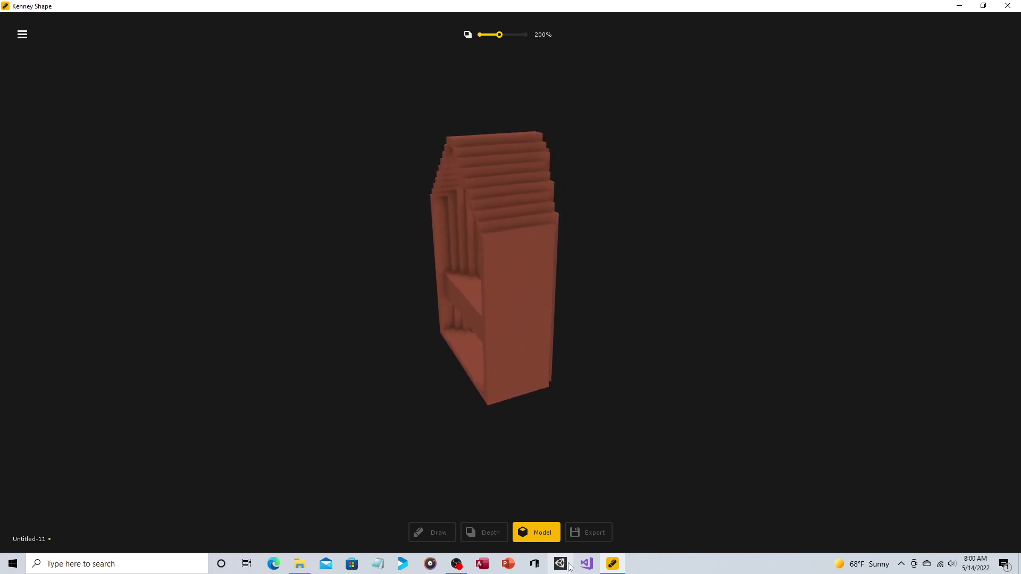
{"action": "left_click", "coordinate": [492, 533]}
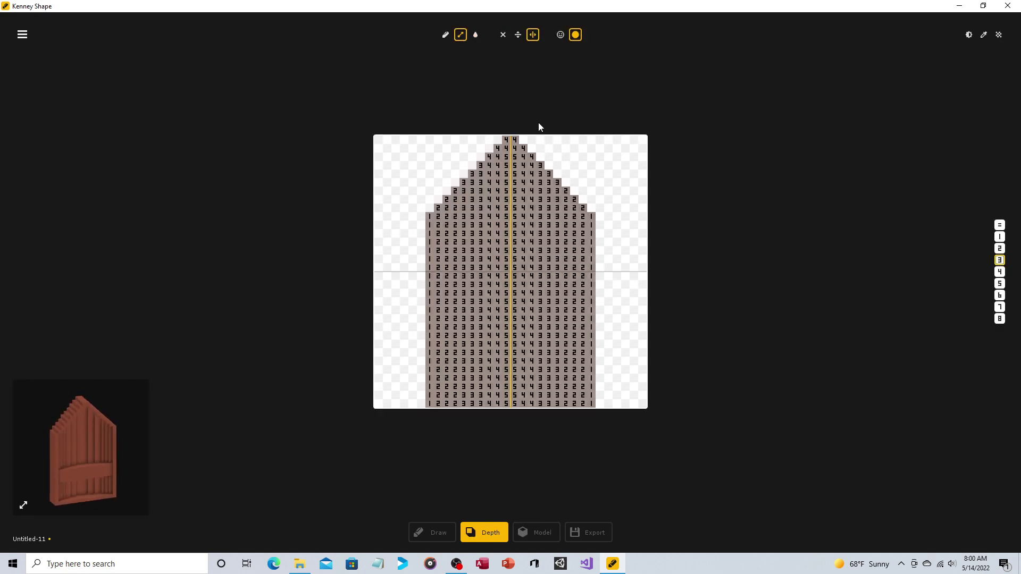
Set the top two bow rows to depth 3 and preview the taper in 3D.
{"action": "left_click", "coordinate": [512, 139]}
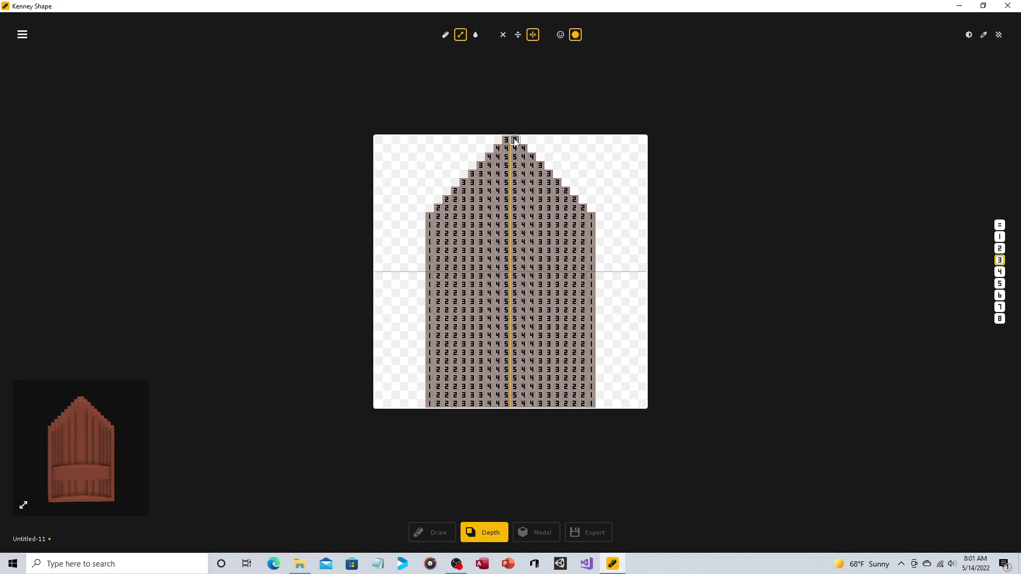
{"action": "left_click", "coordinate": [445, 34]}
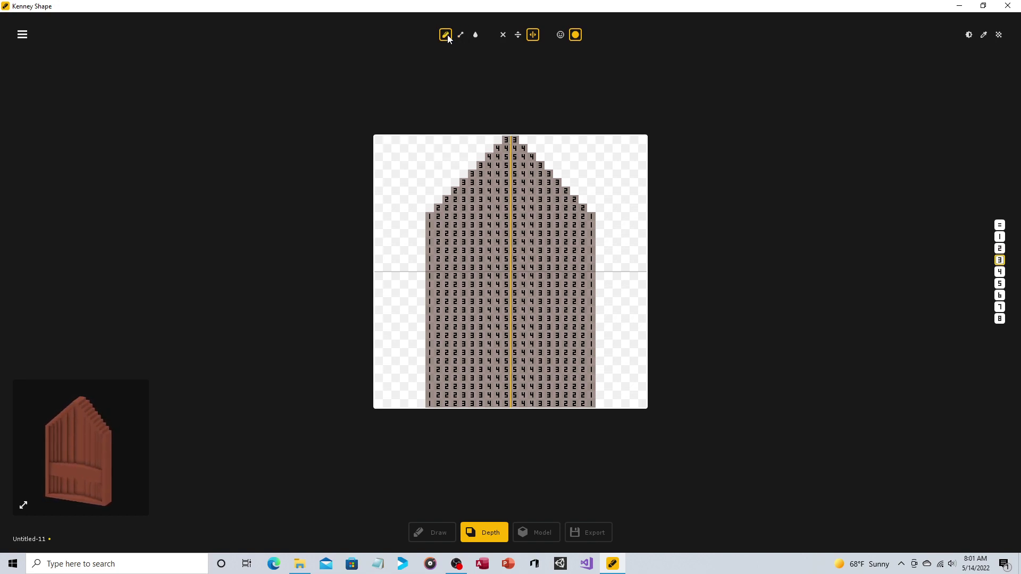
{"action": "left_click", "coordinate": [503, 150]}
{"action": "left_click", "coordinate": [538, 533]}
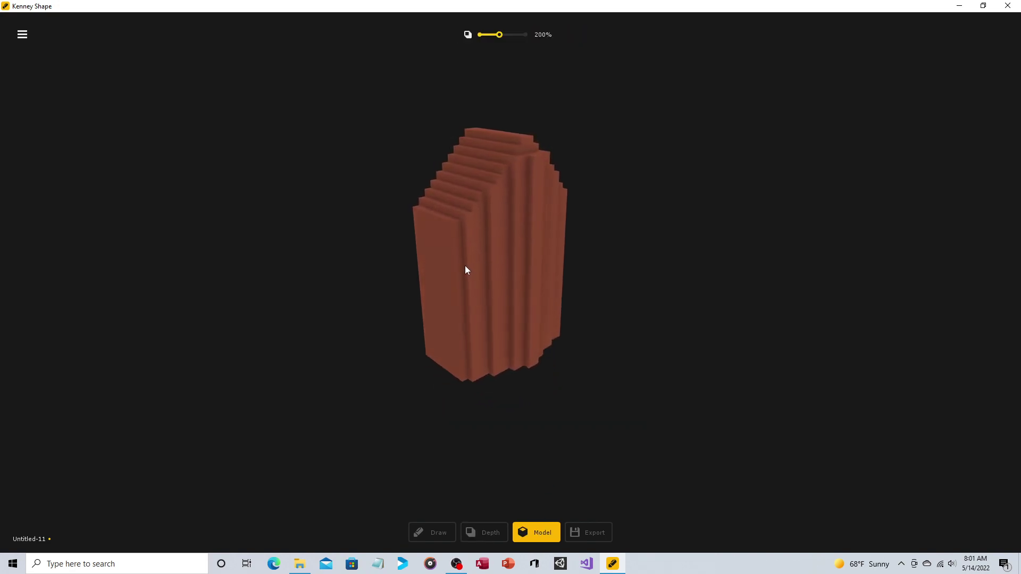
{"action": "left_click", "coordinate": [496, 535]}
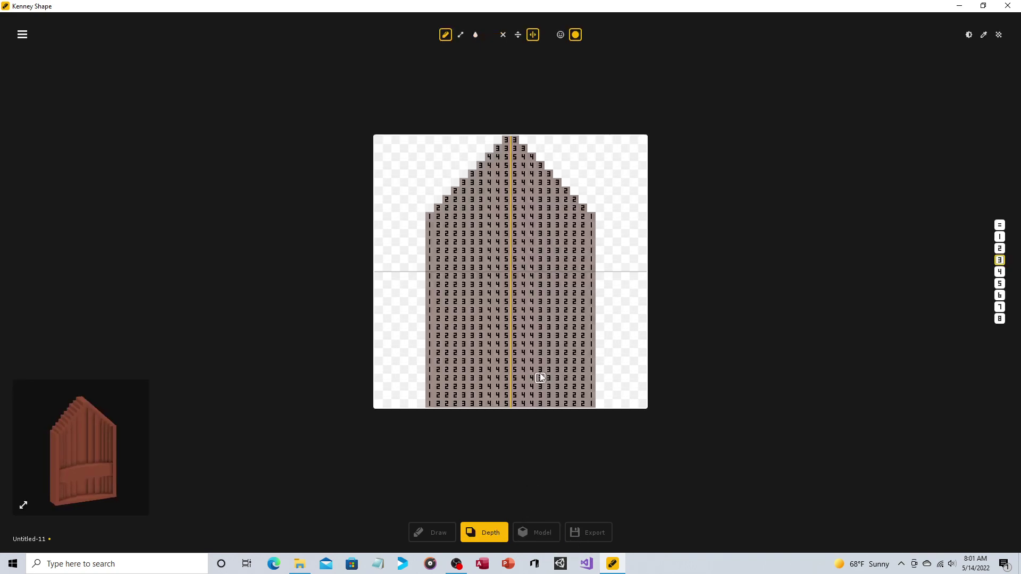
Set the third-row centre bow cells to depth 4 and inspect the model from the side and front.
{"action": "left_click", "coordinate": [999, 272]}
{"action": "left_click_drag", "start_coordinate": [506, 156], "coordinate": [514, 156]}
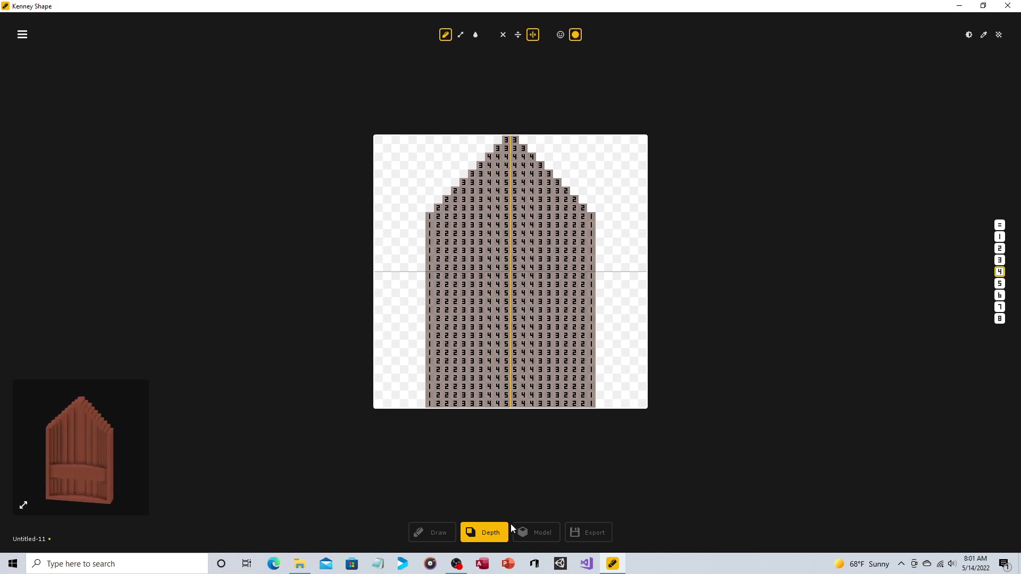
{"action": "left_click", "coordinate": [532, 532]}
{"action": "mouse_move", "coordinate": [469, 295]}
{"action": "left_mouse_down"}
{"action": "mouse_move", "coordinate": [537, 300]}
{"action": "mouse_move", "coordinate": [549, 149]}
{"action": "left_mouse_up"}
{"action": "left_click_drag", "start_coordinate": [565, 219], "coordinate": [575, 160]}
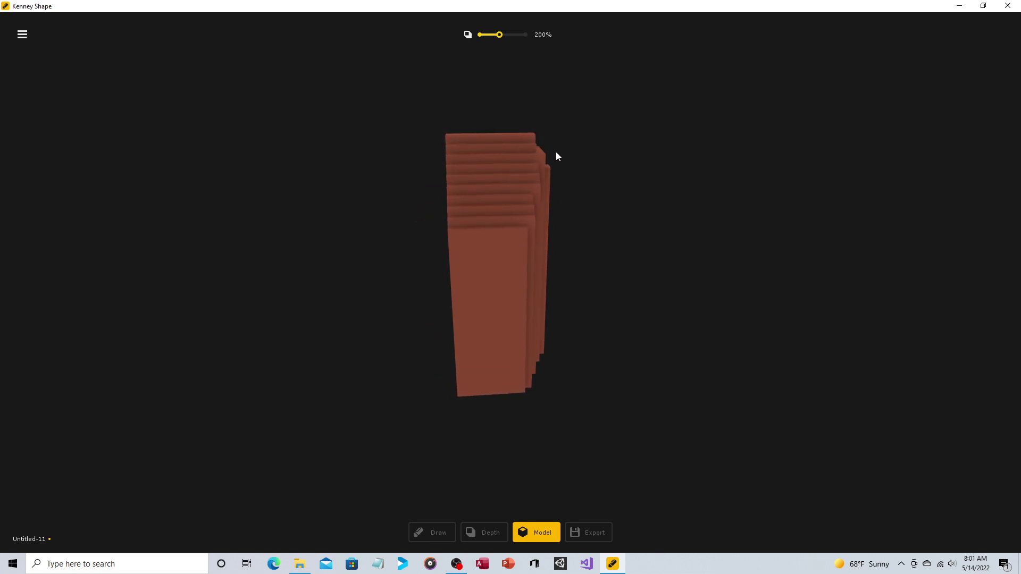
{"action": "mouse_move", "coordinate": [558, 183]}
{"action": "left_mouse_down"}
{"action": "mouse_move", "coordinate": [547, 246]}
{"action": "mouse_move", "coordinate": [449, 272]}
{"action": "mouse_move", "coordinate": [572, 249]}
{"action": "mouse_move", "coordinate": [535, 251]}
{"action": "left_mouse_up"}
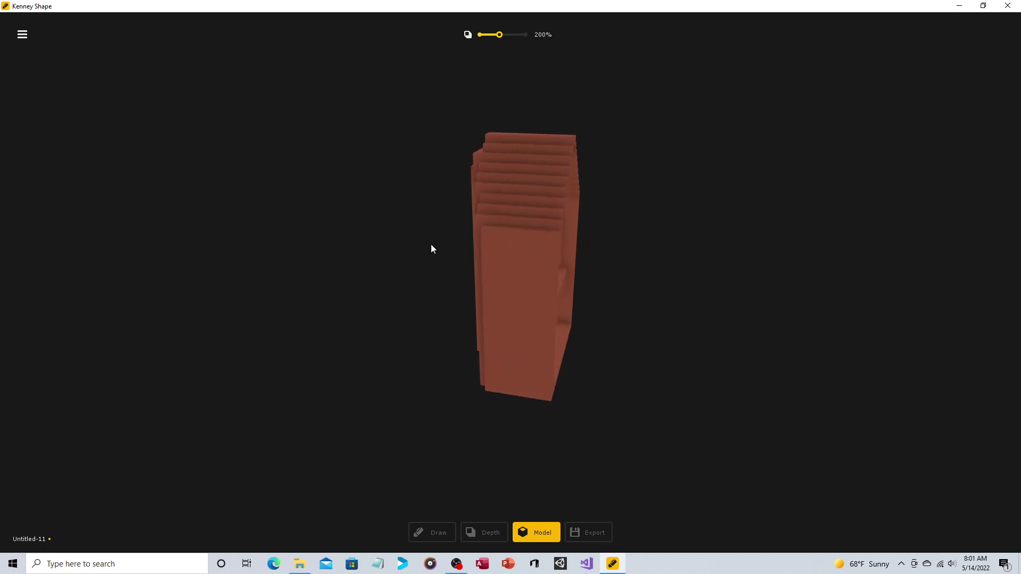
{"action": "mouse_move", "coordinate": [431, 245]}
{"action": "left_mouse_down"}
{"action": "mouse_move", "coordinate": [589, 240]}
{"action": "mouse_move", "coordinate": [455, 294]}
{"action": "mouse_move", "coordinate": [561, 285]}
{"action": "mouse_move", "coordinate": [538, 287]}
{"action": "mouse_move", "coordinate": [626, 329]}
{"action": "left_mouse_up"}
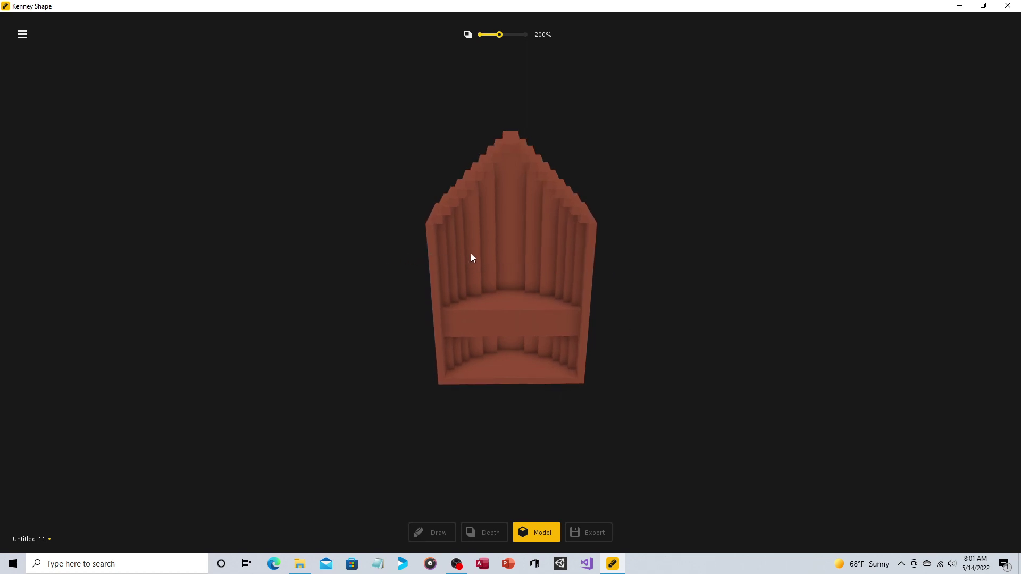
{"action": "left_click_drag", "start_coordinate": [646, 259], "coordinate": [673, 268]}
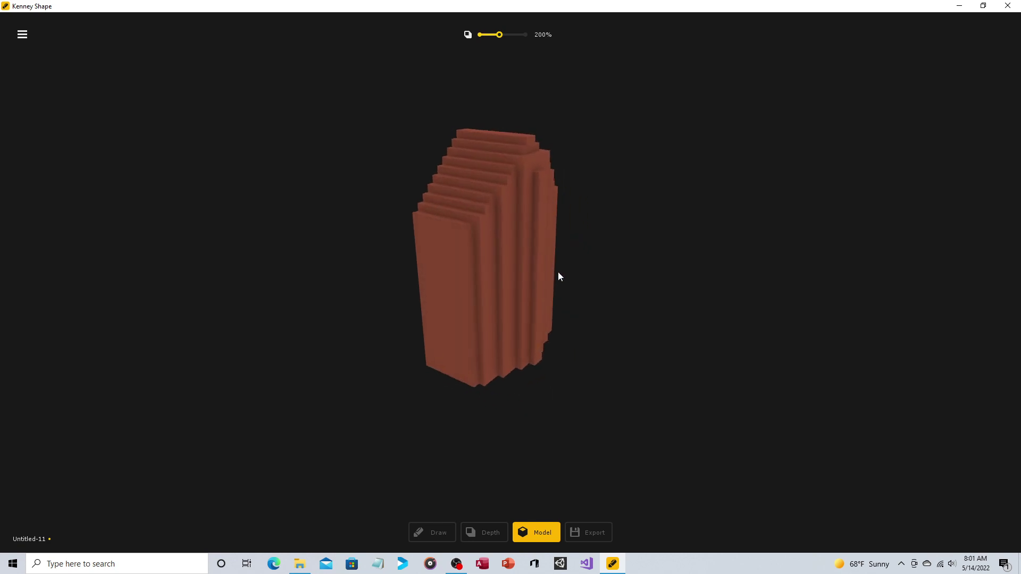